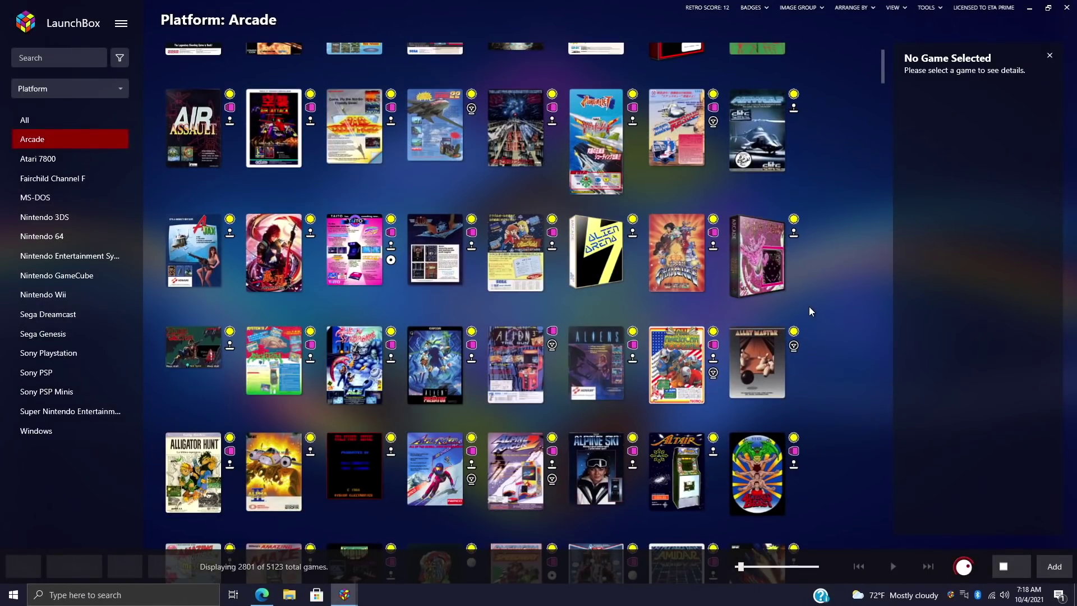
- Switch to the web browser and read through the Version 12.0 entries of the LaunchBox changelog
scroll(809, 306, down, 5)
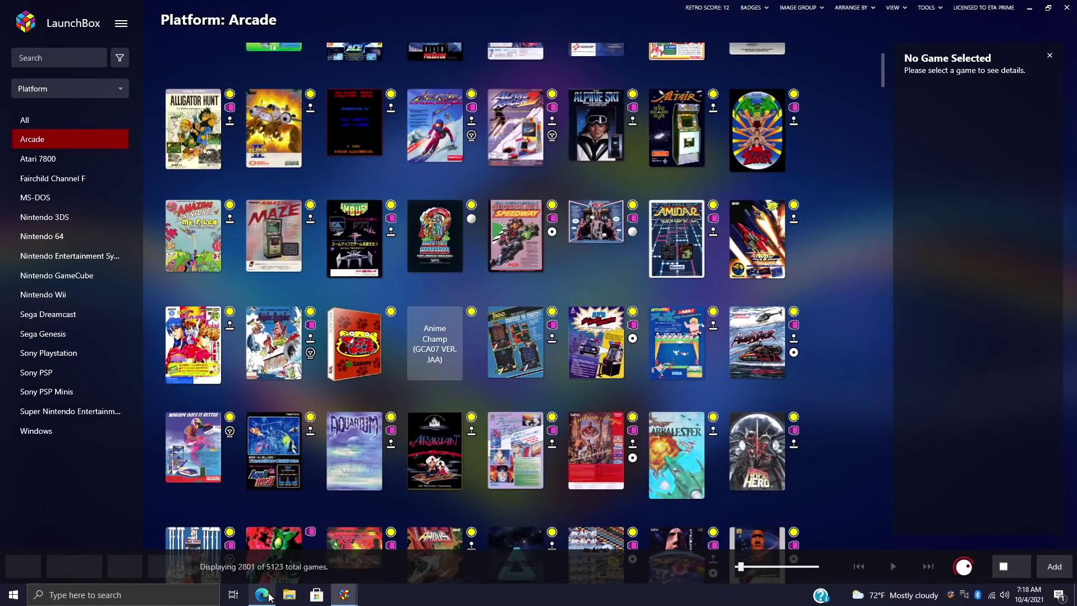
click(269, 597)
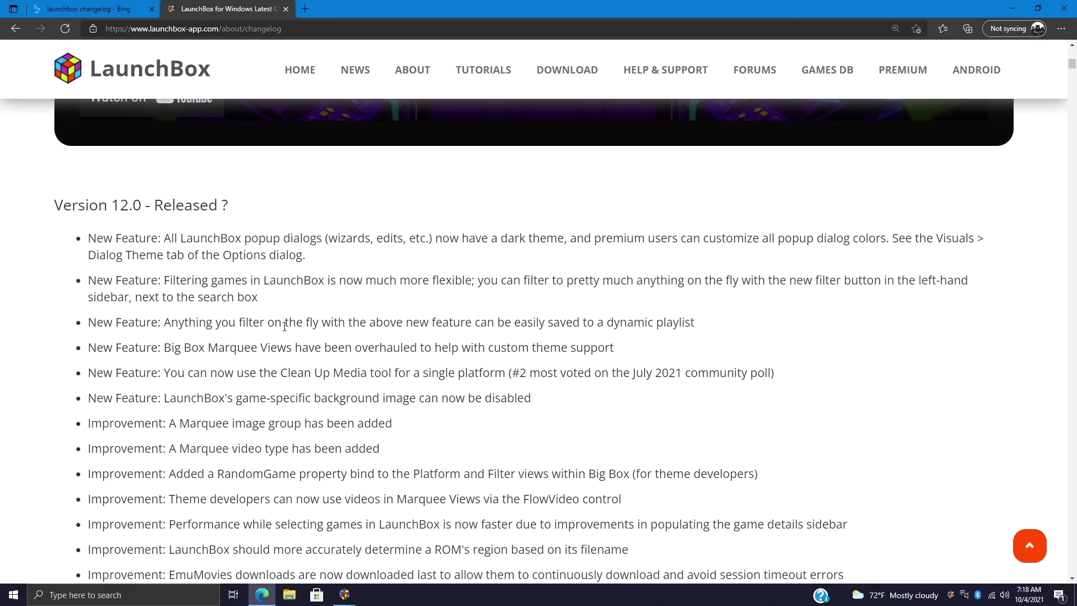
scroll(467, 412, down, 10)
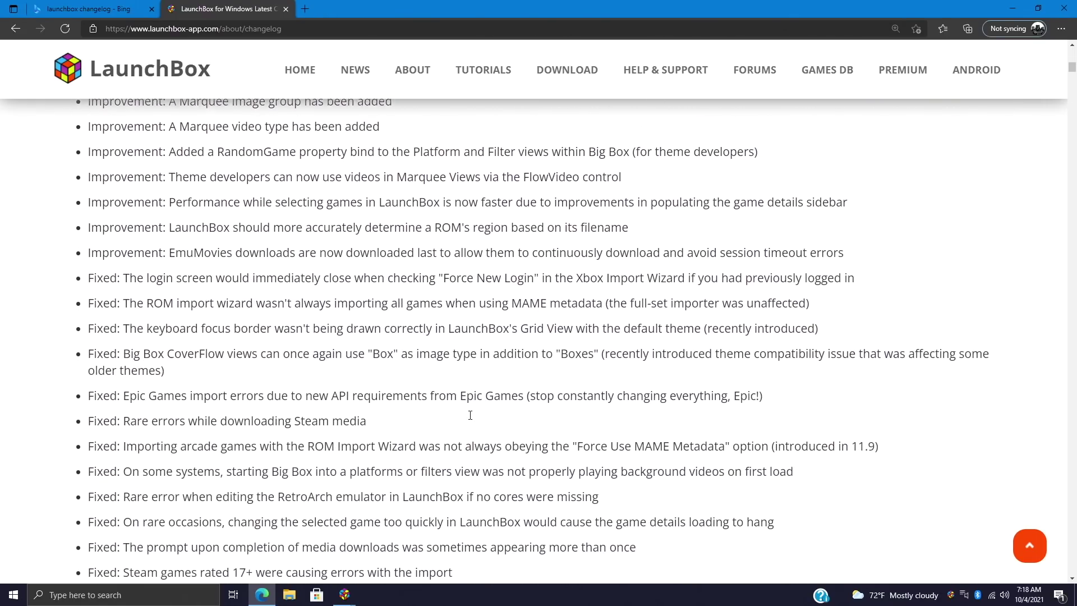
scroll(470, 418, up, 1)
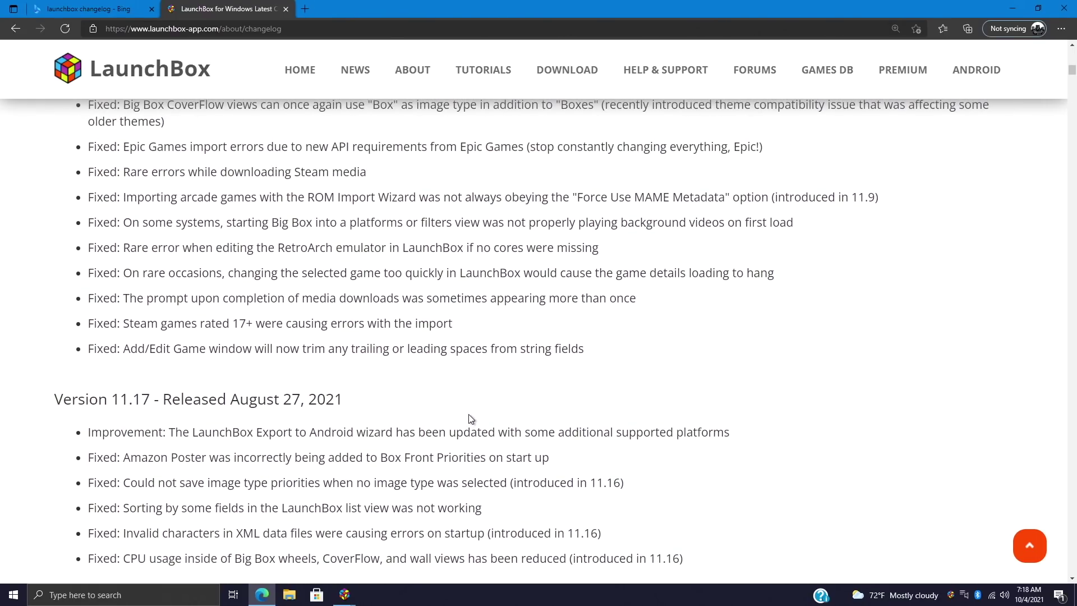
scroll(469, 415, up, 12)
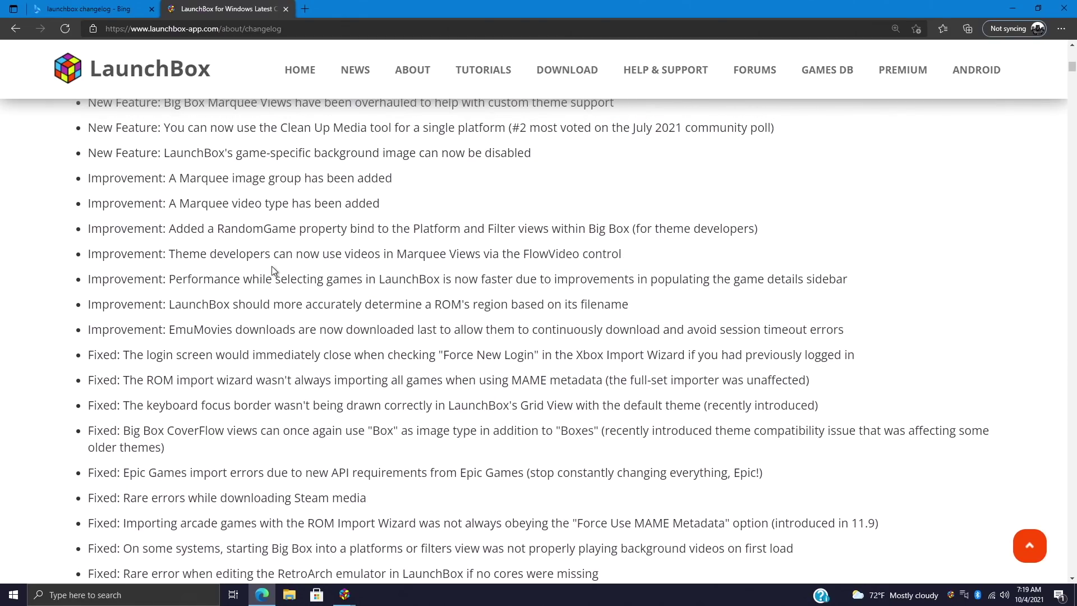
scroll(336, 272, down, 2)
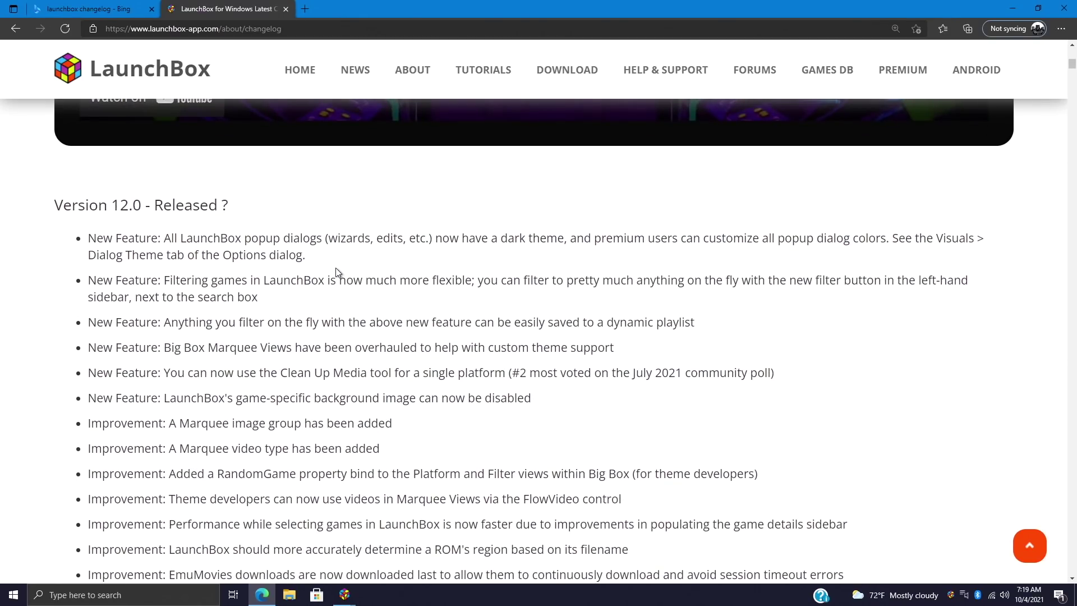
scroll(336, 267, down, 8)
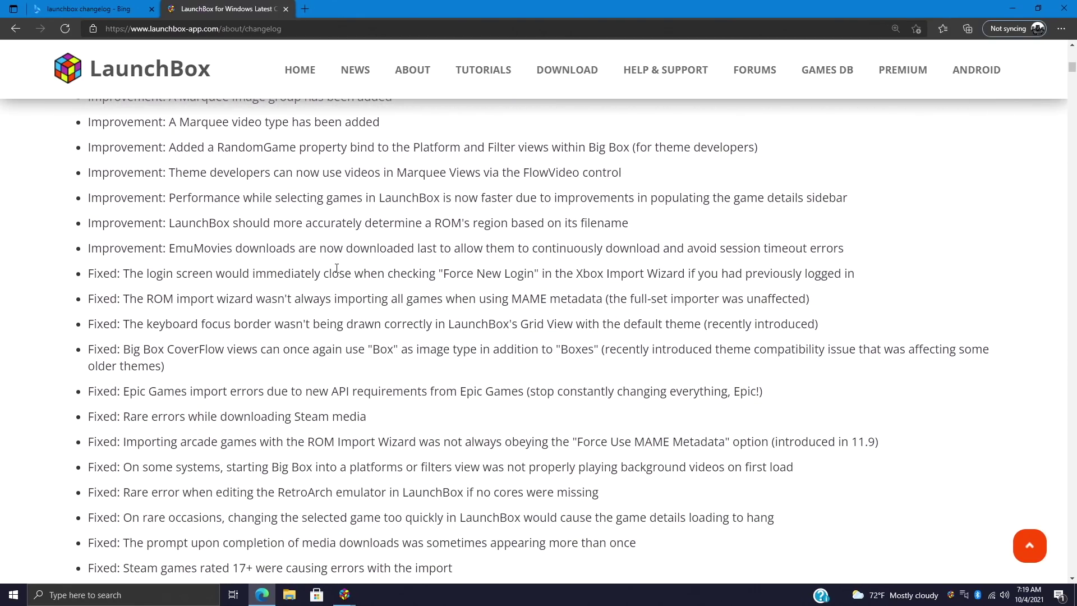
scroll(337, 268, up, 8)
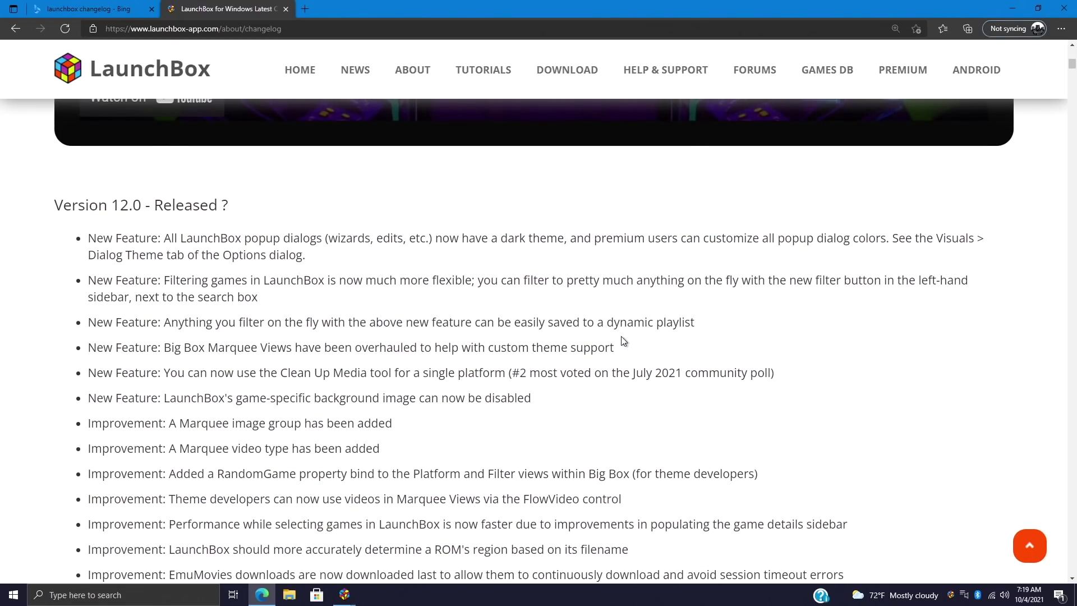
scroll(621, 335, down, 10)
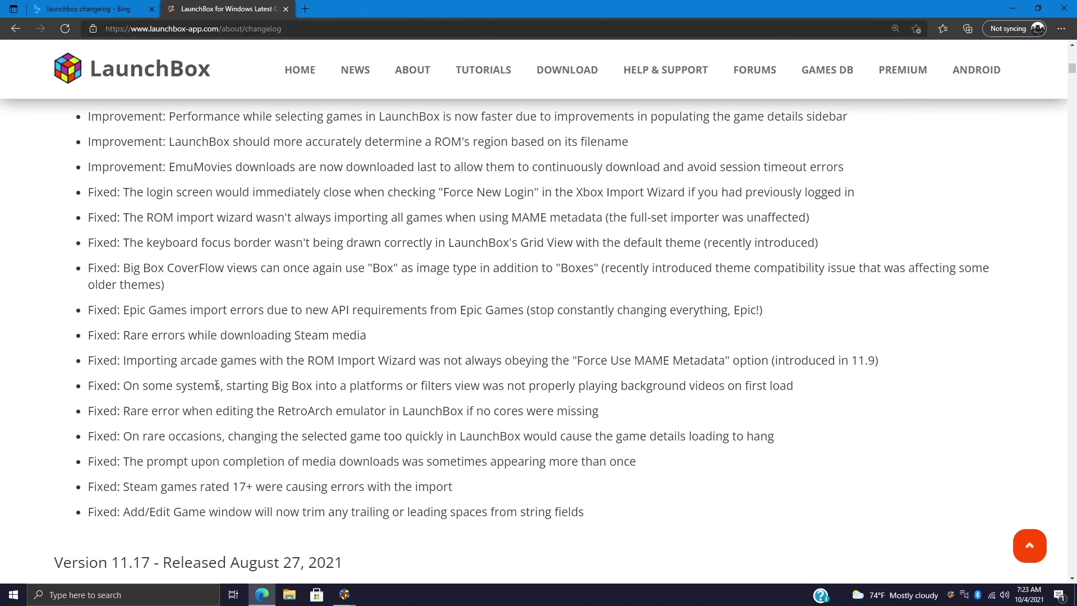
- Highlight the Epic Games import fix and the game-selection performance improvement in the Version 12.0 changelog
triple_click(224, 315)
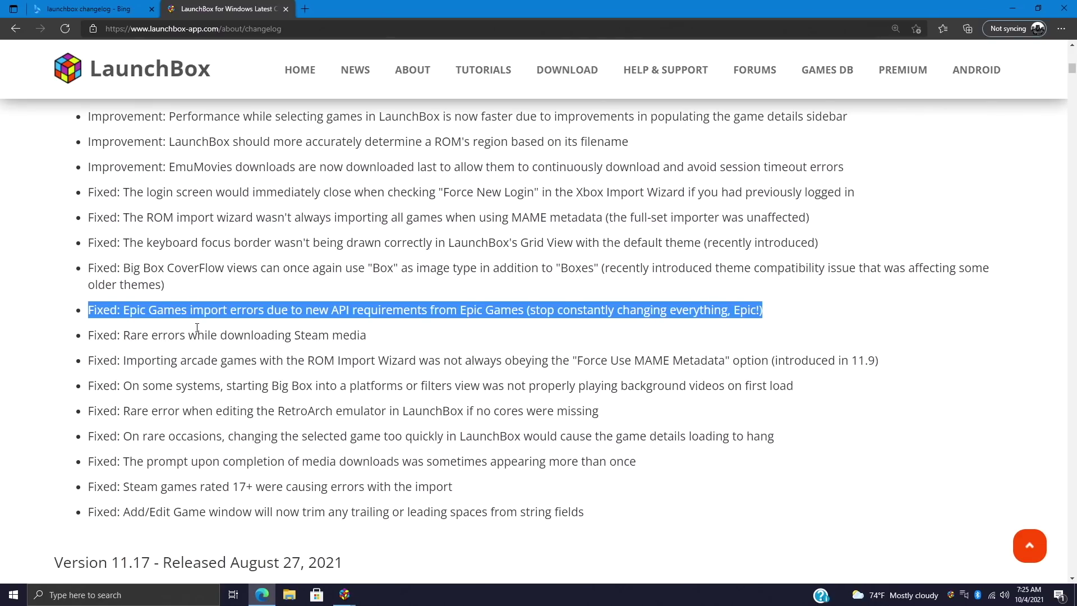
scroll(197, 328, down, 1)
scroll(197, 328, up, 3)
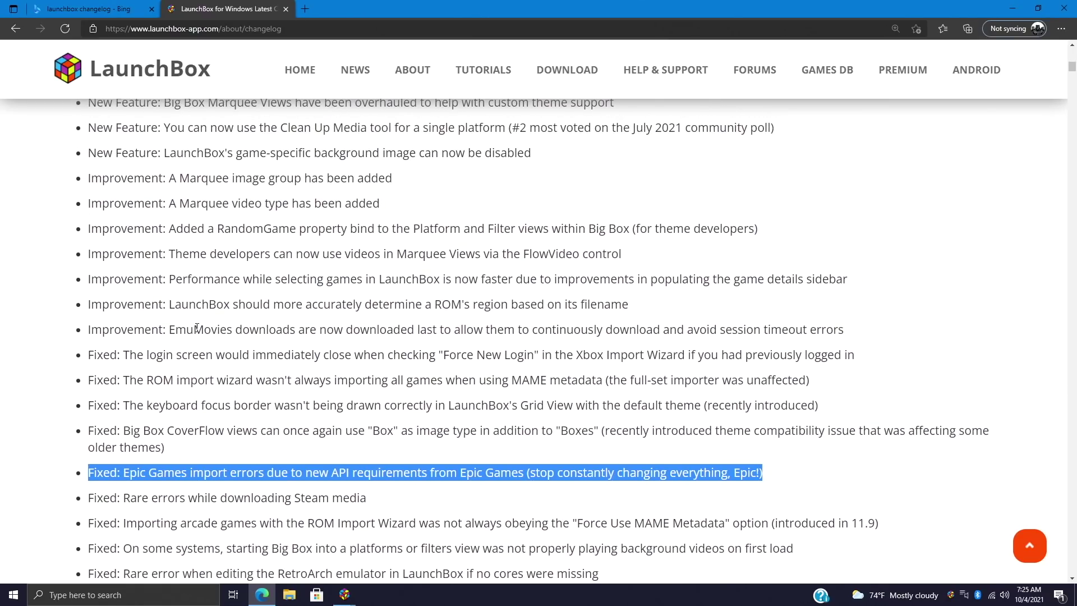
triple_click(314, 274)
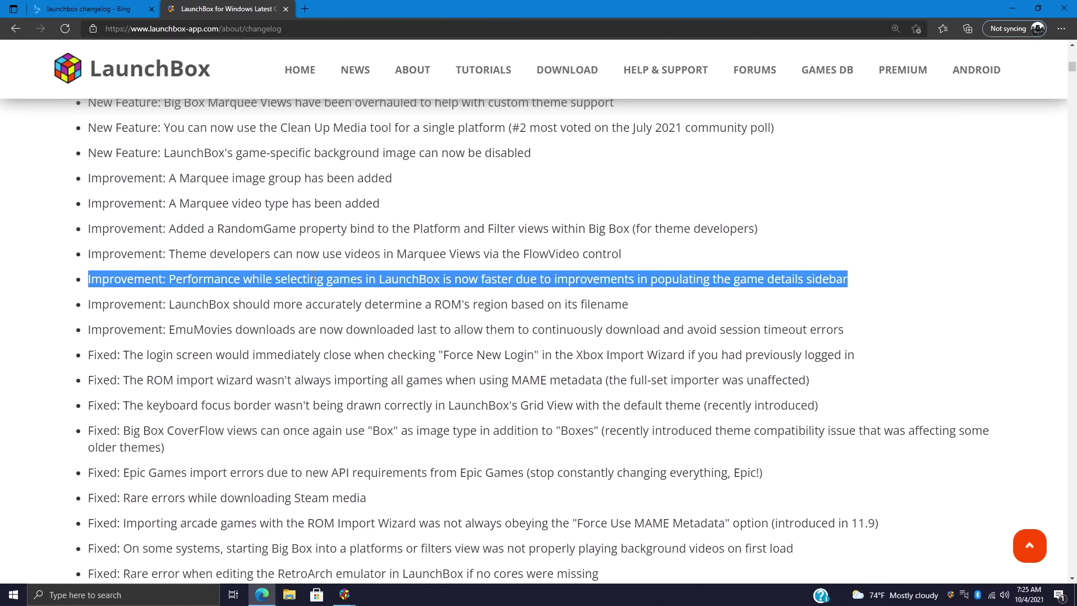
- Highlight the changelog improvements about FlowVideo in Marquee Views, the Marquee video type and the Marquee image group, one after another
triple_click(281, 254)
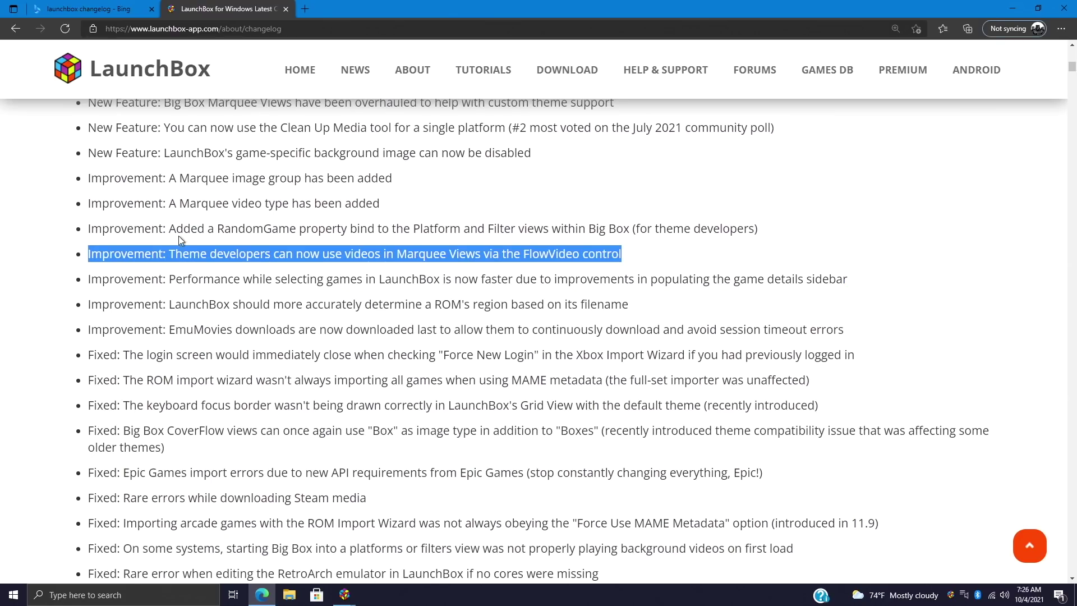
triple_click(218, 203)
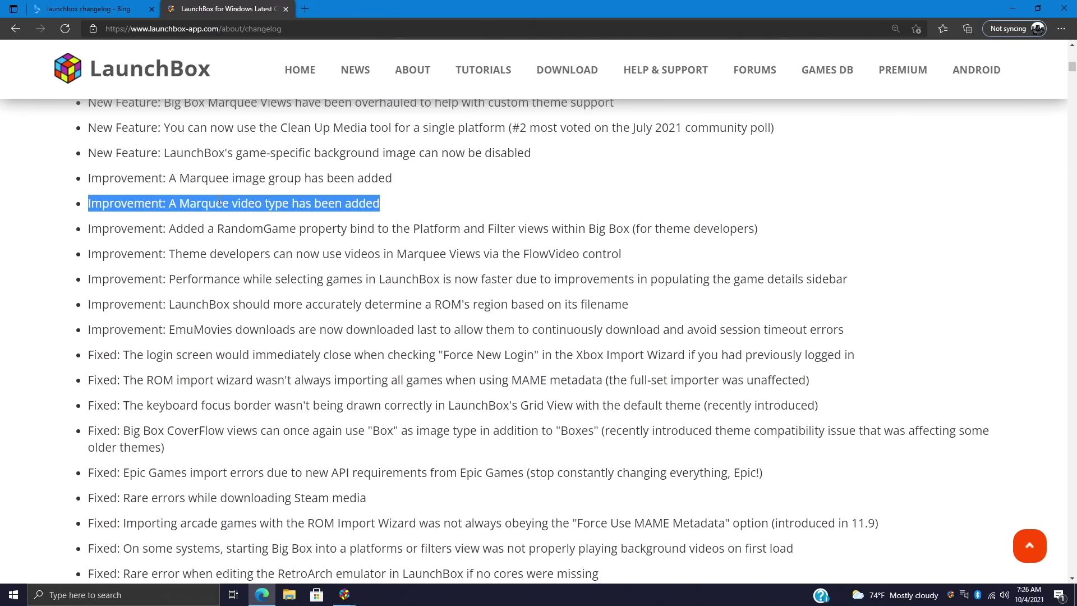
triple_click(242, 178)
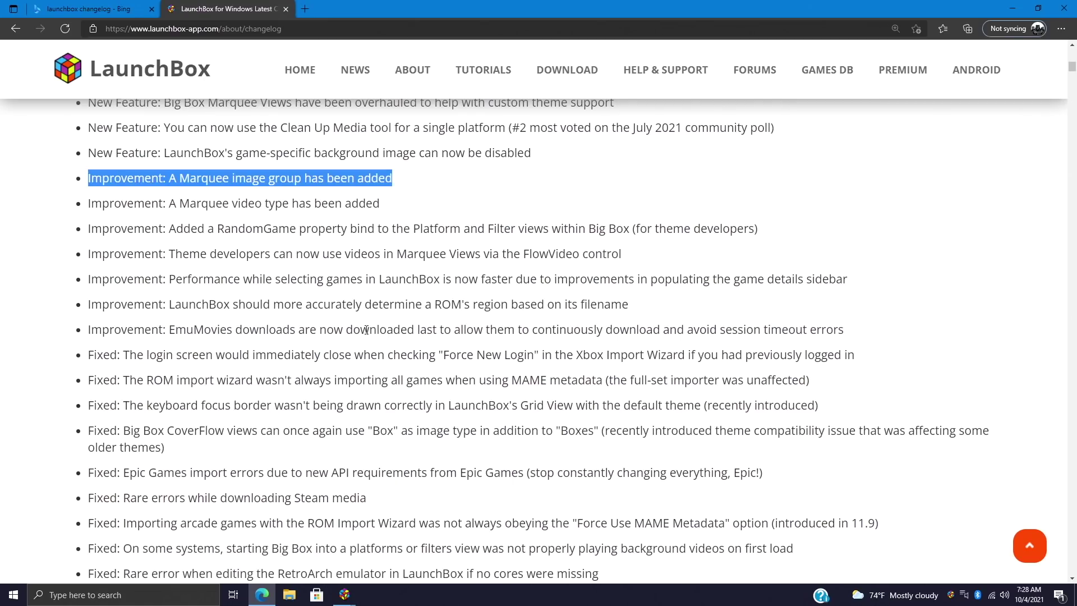
- Highlight the changelog's new feature about disabling LaunchBox's game-specific background image
scroll(367, 330, down, 1)
scroll(367, 330, up, 3)
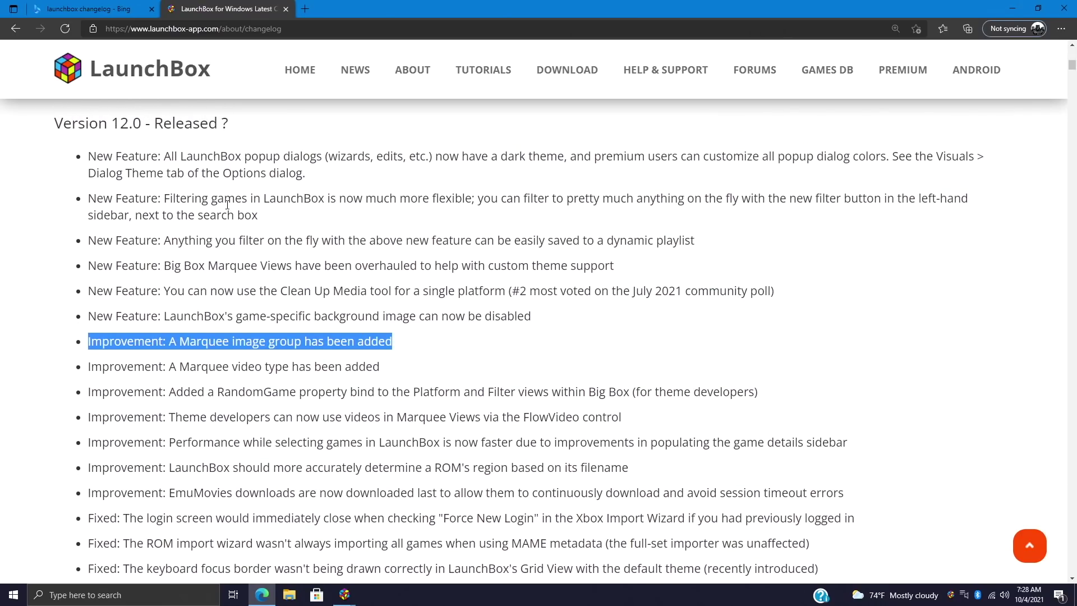
triple_click(437, 316)
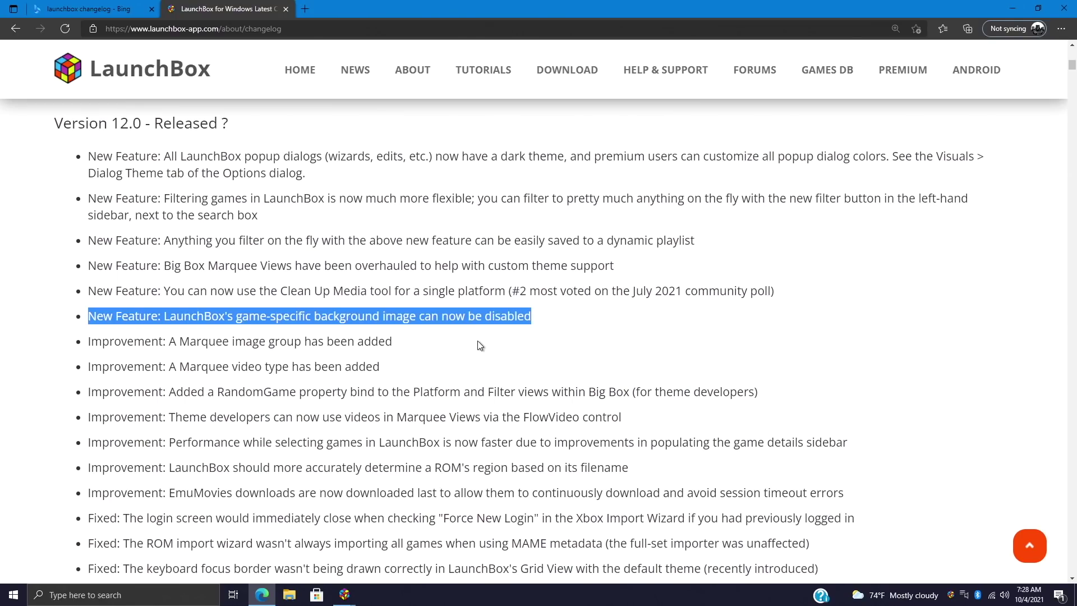
- Switch to LaunchBox and select Aqua Jack, Andro Dunos, Arabian Magic and Arbalester to compare their game-specific backgrounds
click(345, 595)
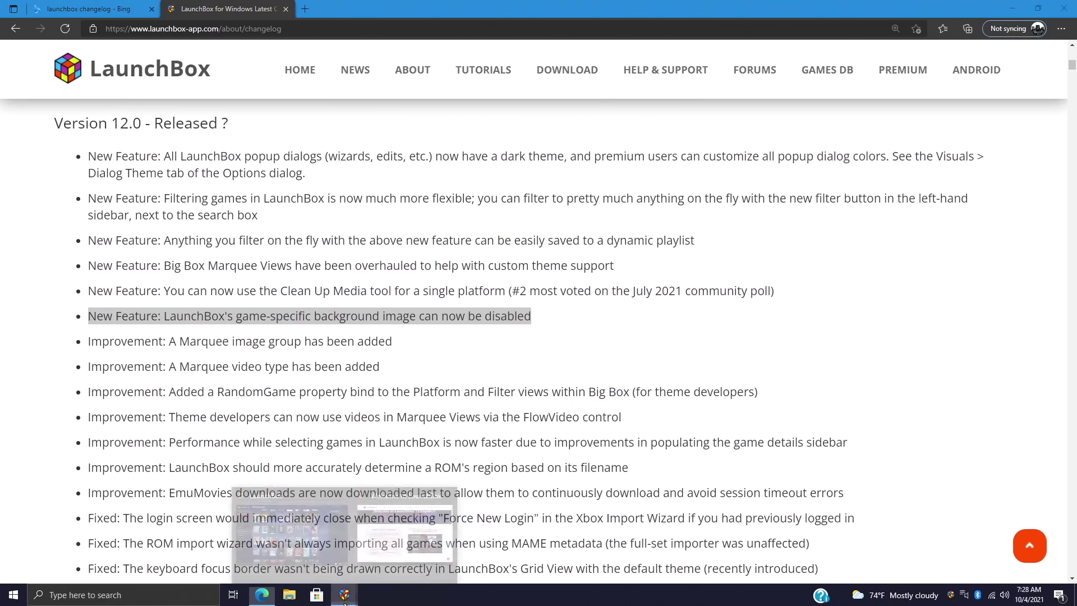
click(296, 544)
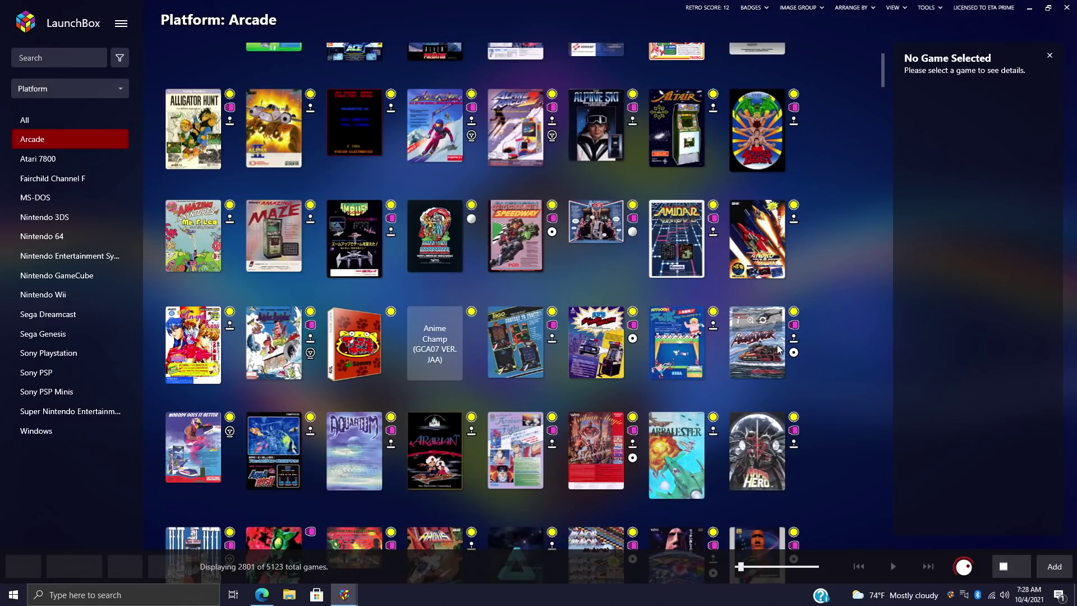
click(752, 356)
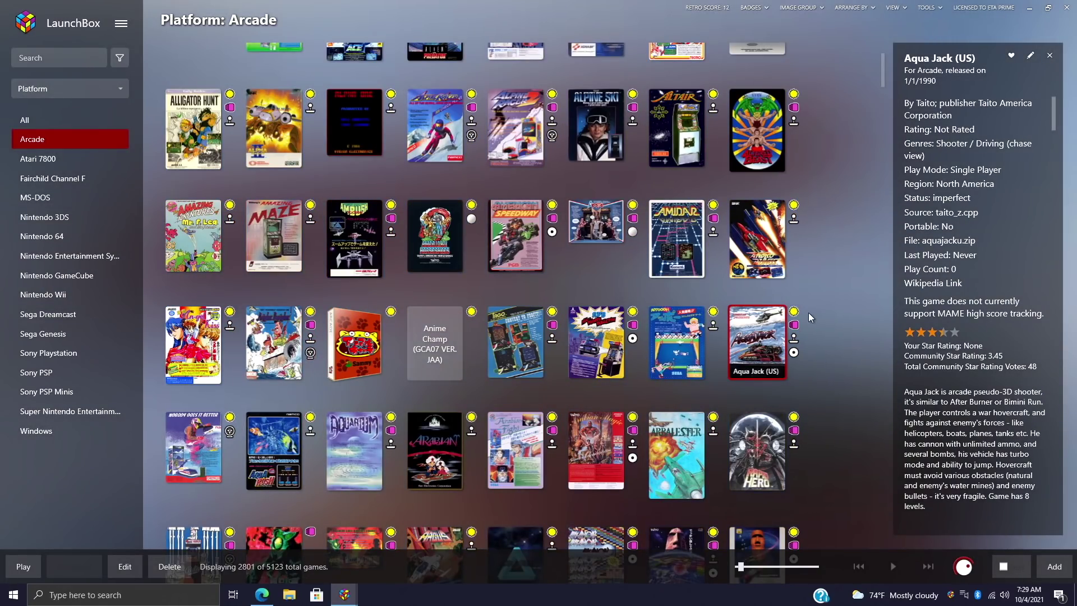
click(758, 247)
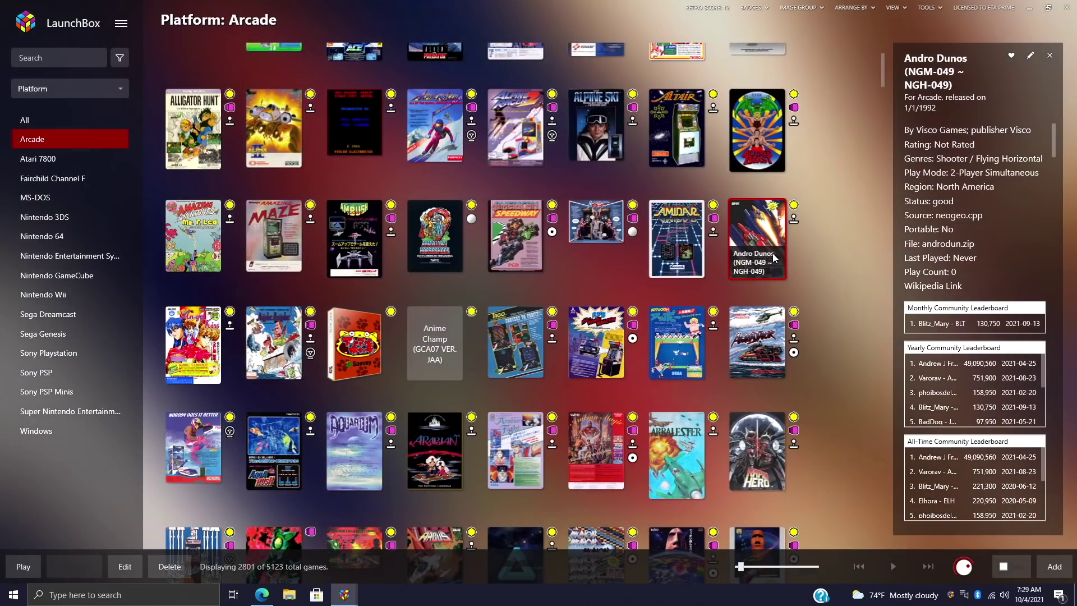
click(756, 358)
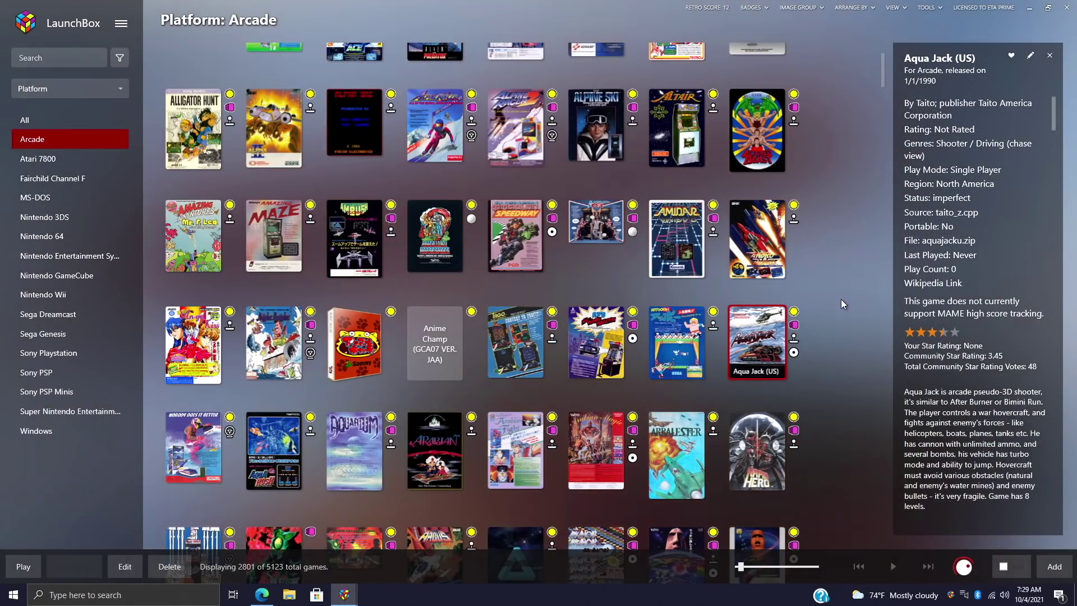
click(596, 462)
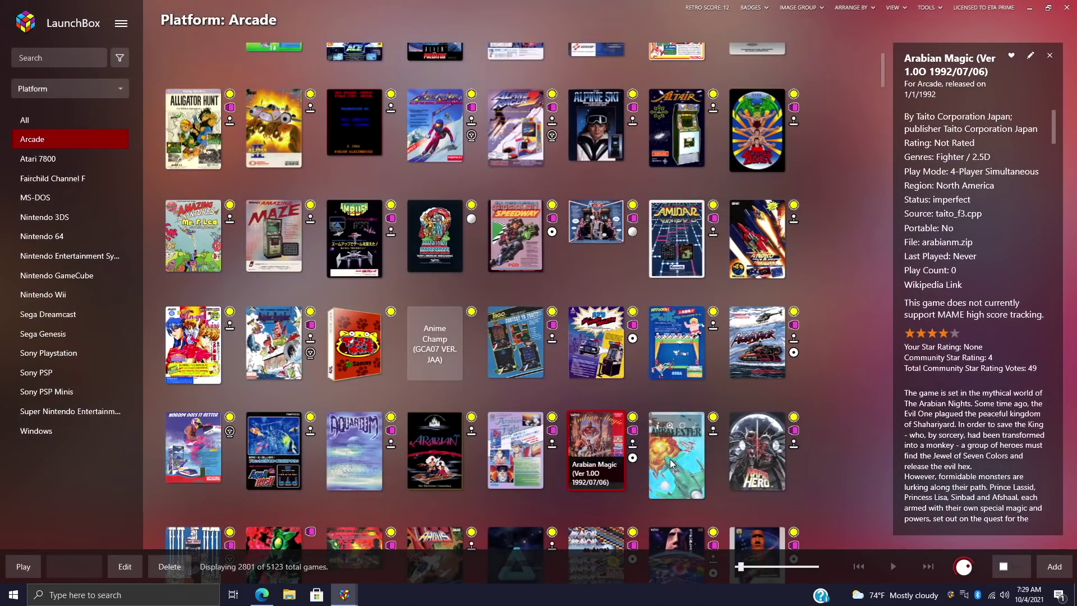
click(671, 464)
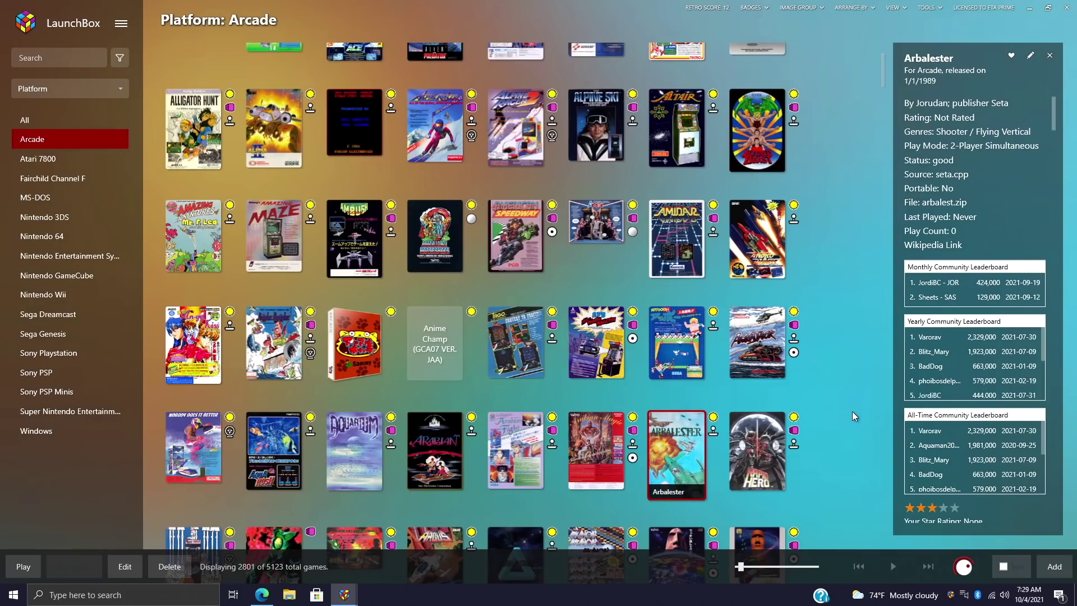
- Turn off Use Game Background Images in the Backgrounds section of the Visuals options
click(121, 24)
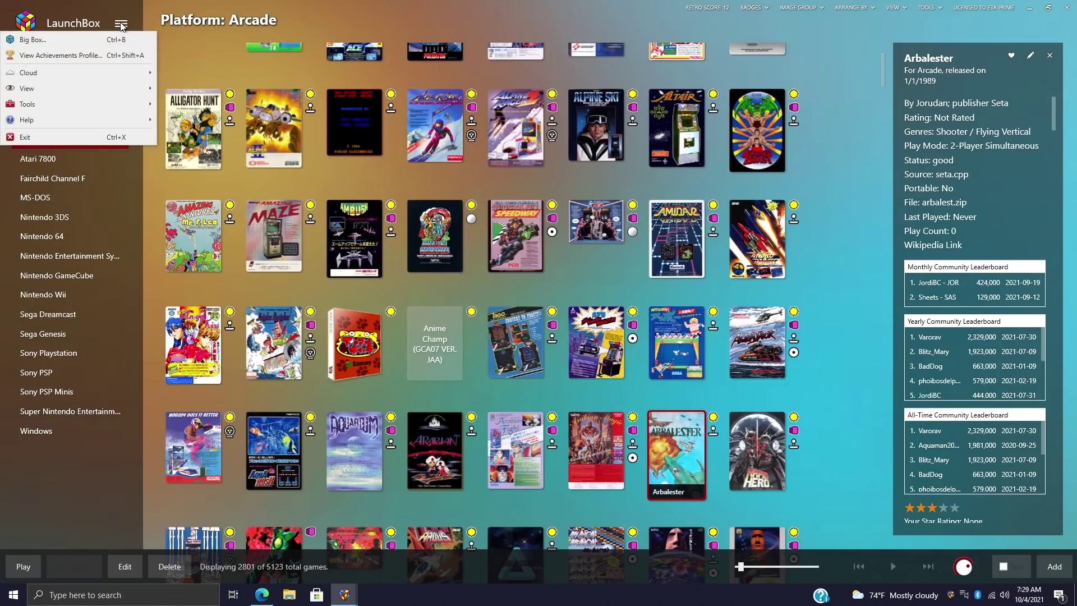
mouse_move(93, 108)
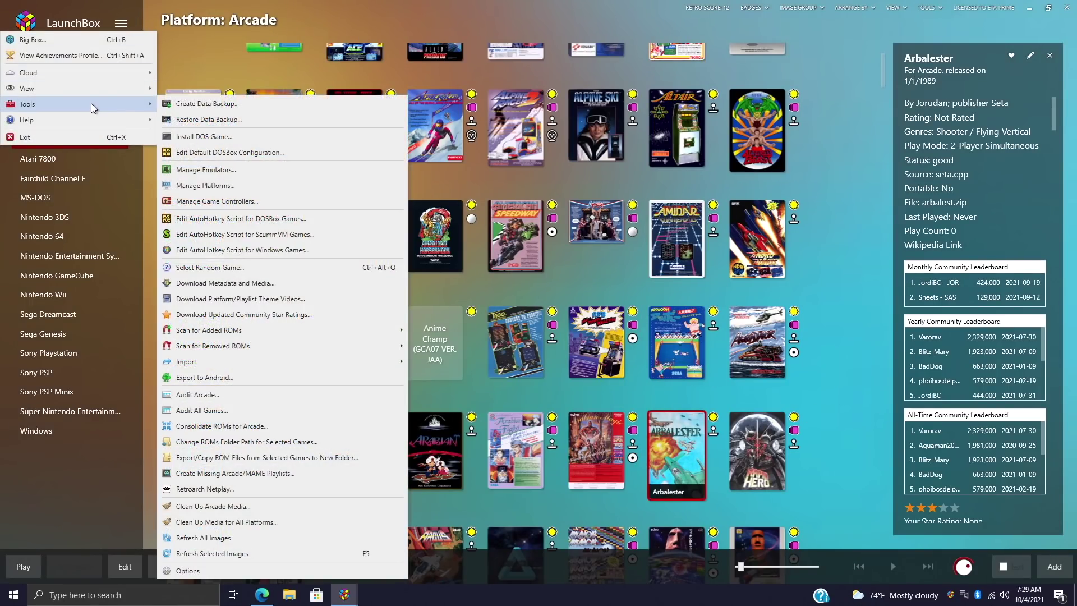
click(221, 573)
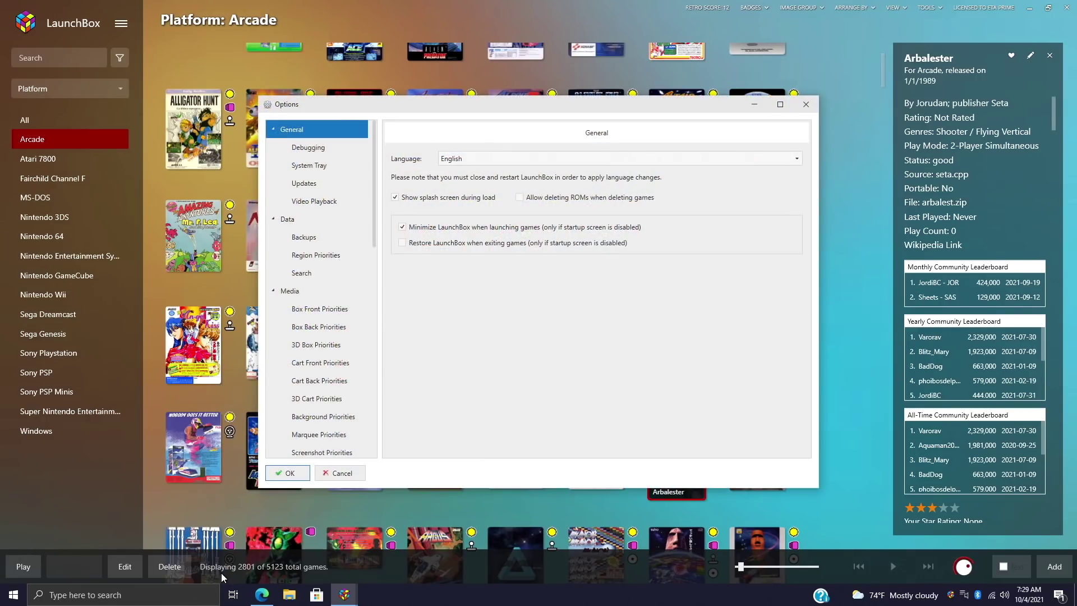
scroll(305, 370, down, 6)
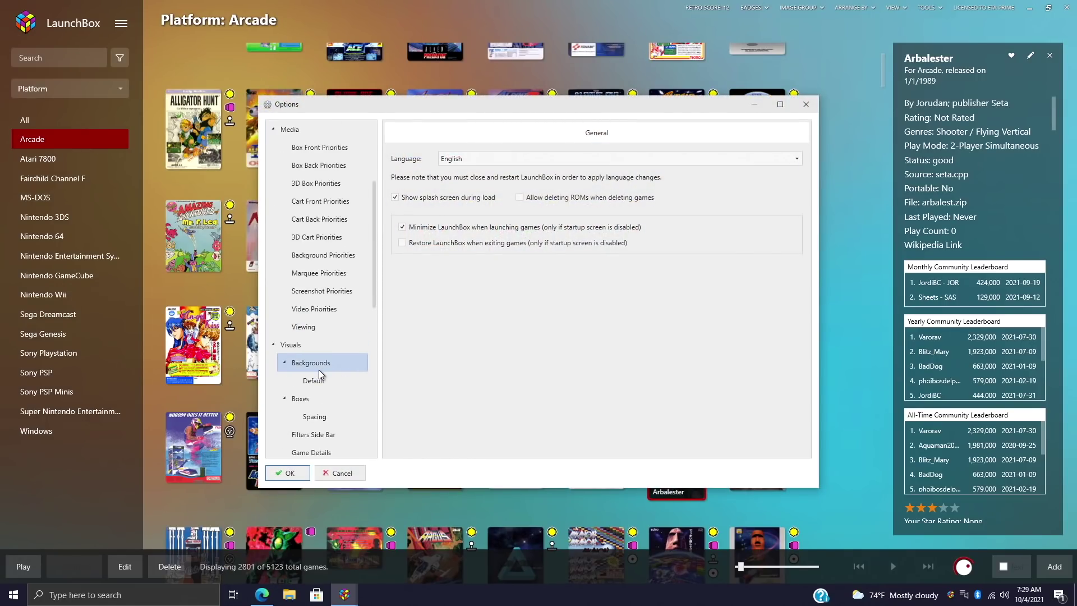
scroll(319, 369, down, 1)
click(306, 296)
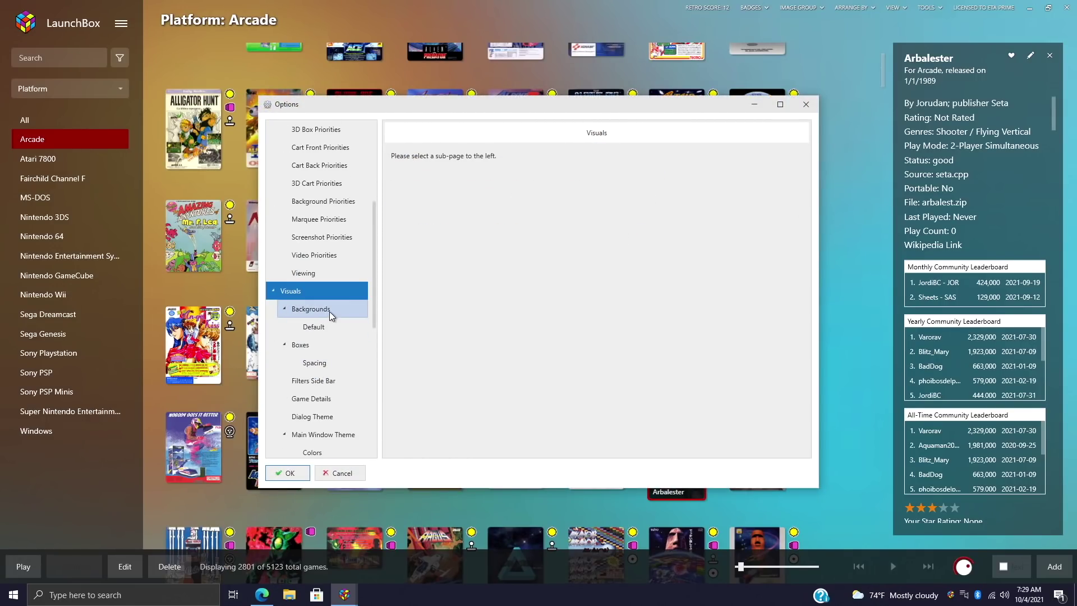
click(330, 313)
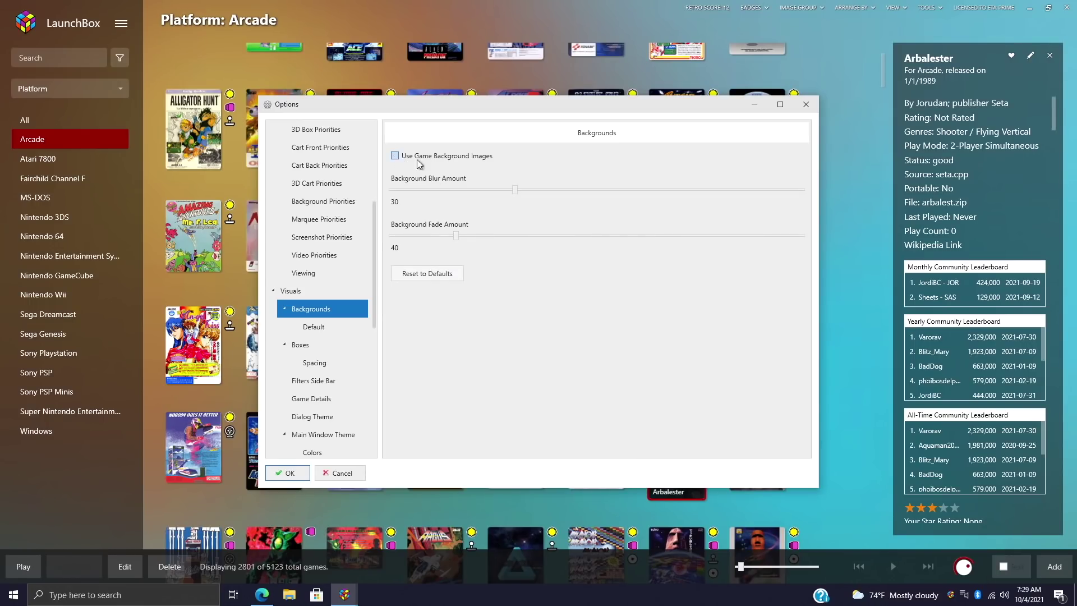
- Review the default background choices, return to the Backgrounds settings and save the options
click(321, 328)
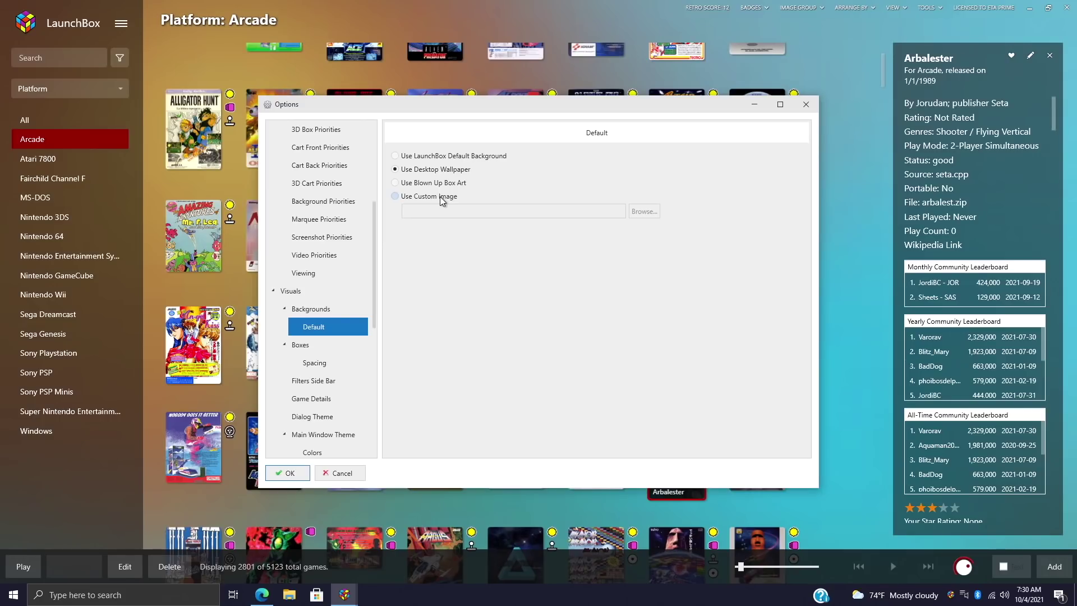
click(318, 310)
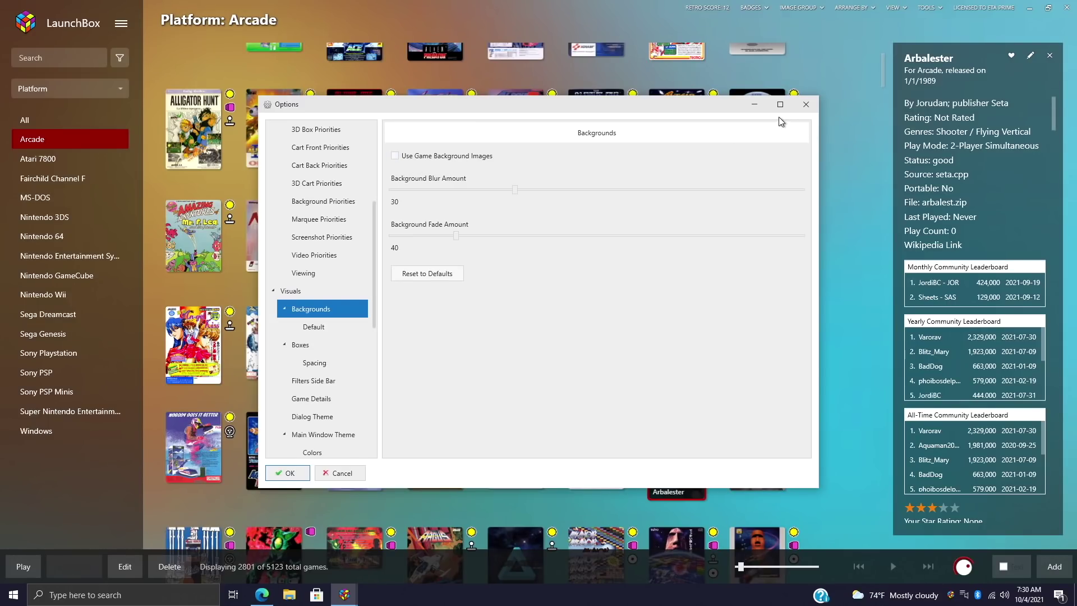
click(296, 473)
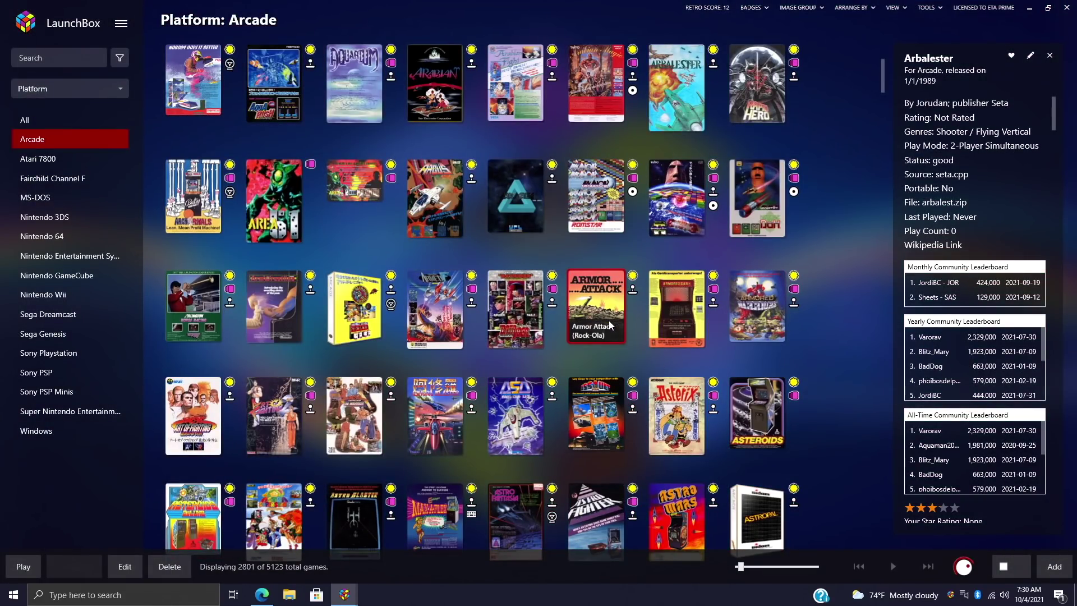
- Select Armored Car and Armored Warriors in the Arcade games to check the background behind them
mouse_move(675, 323)
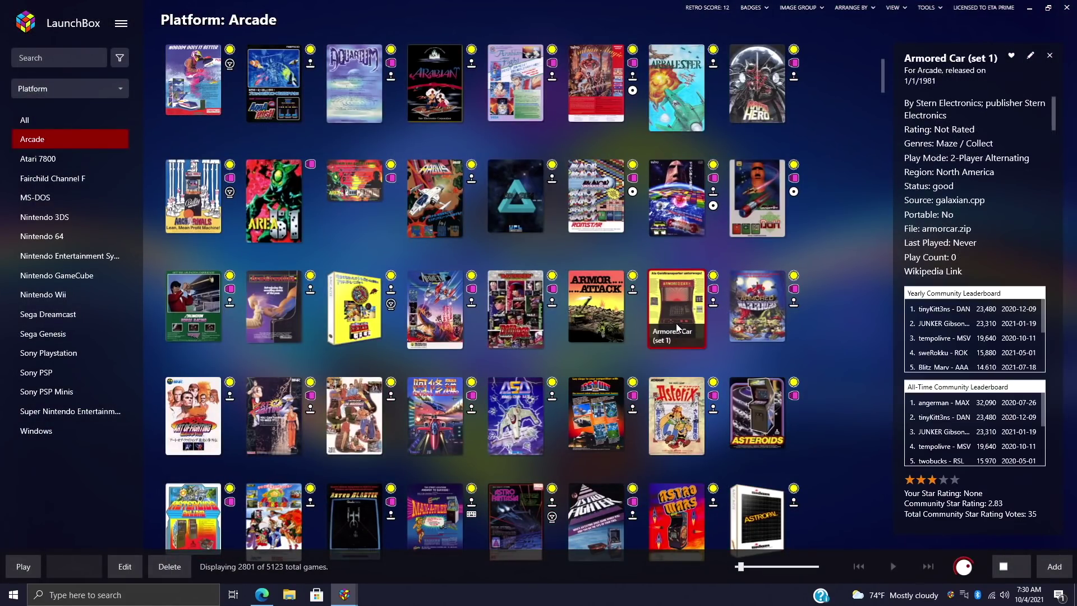
click(758, 314)
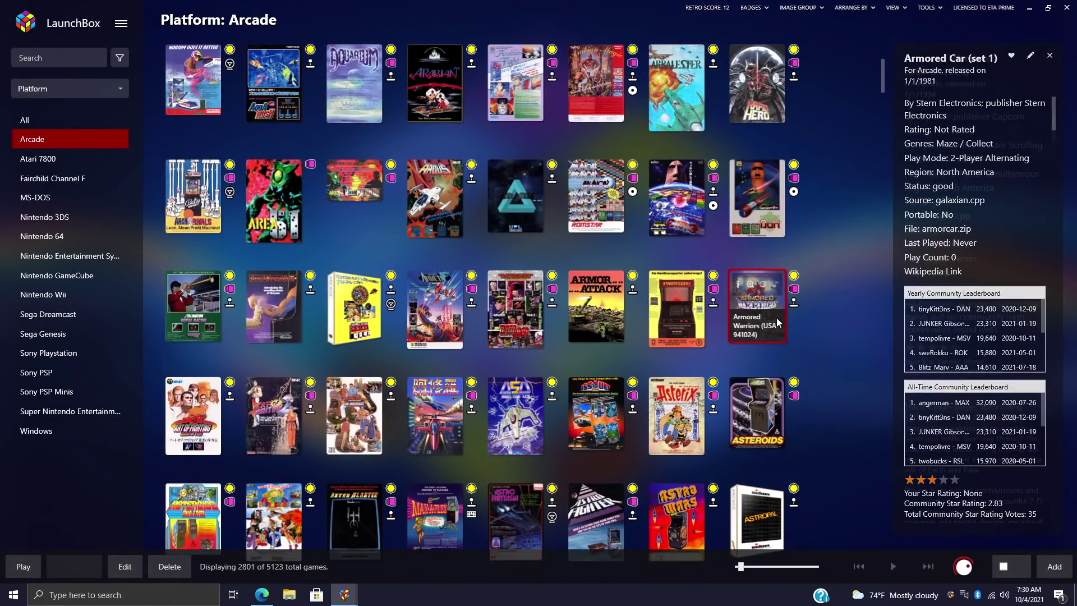
- Select Asteroids, Ashura Blaster and Art of Fighting 3 in the Arcade games to check the background behind them
click(762, 428)
click(433, 428)
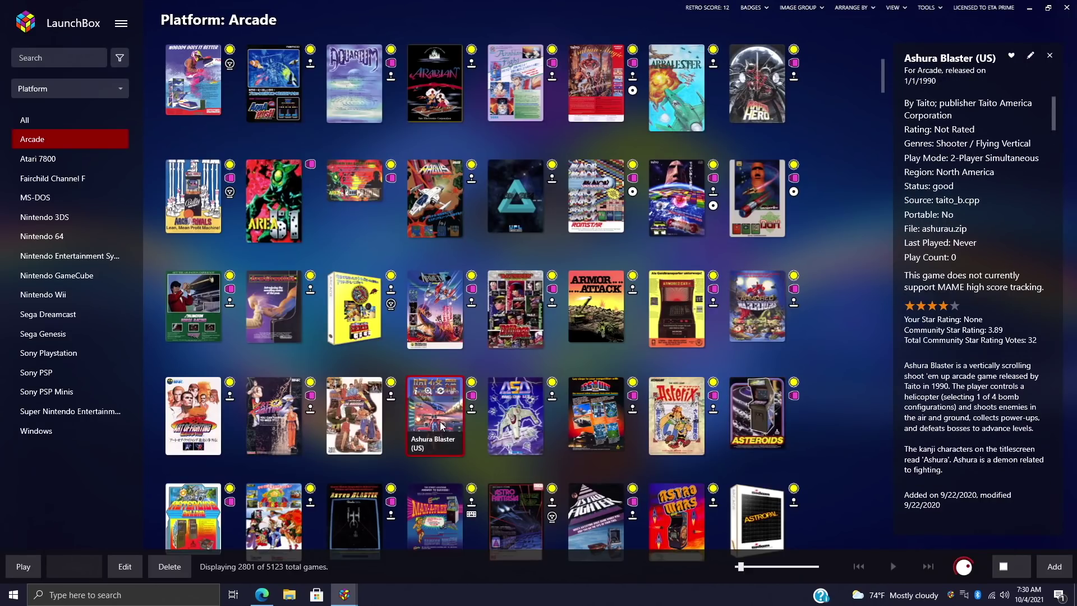
click(368, 431)
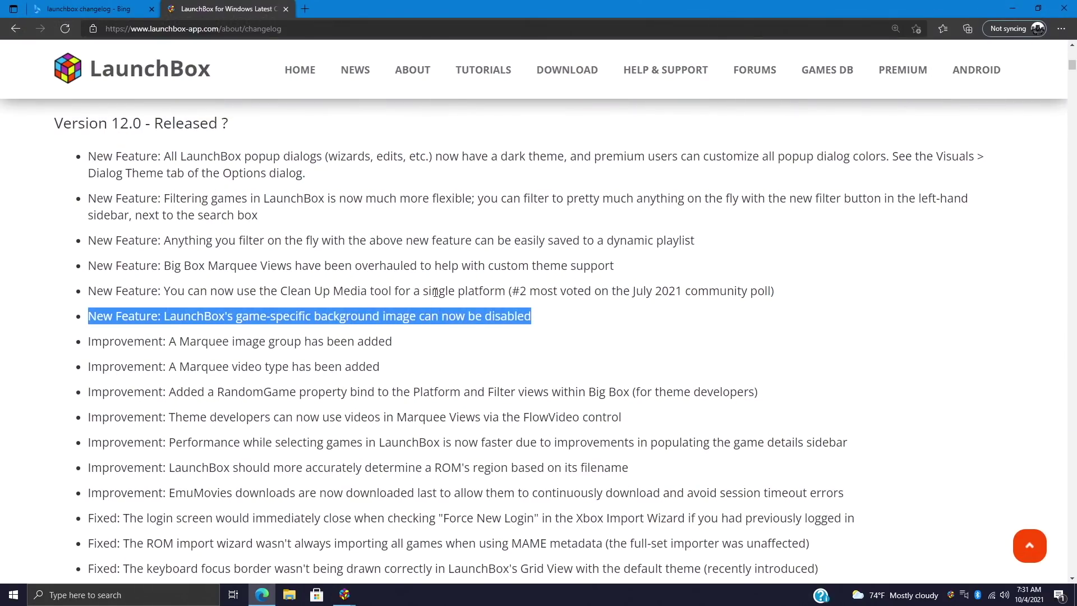
- Highlight the Clean Up Media entry in the changelog, switch to LaunchBox and locate the media clean-up command for the Sega Genesis platform
triple_click(437, 291)
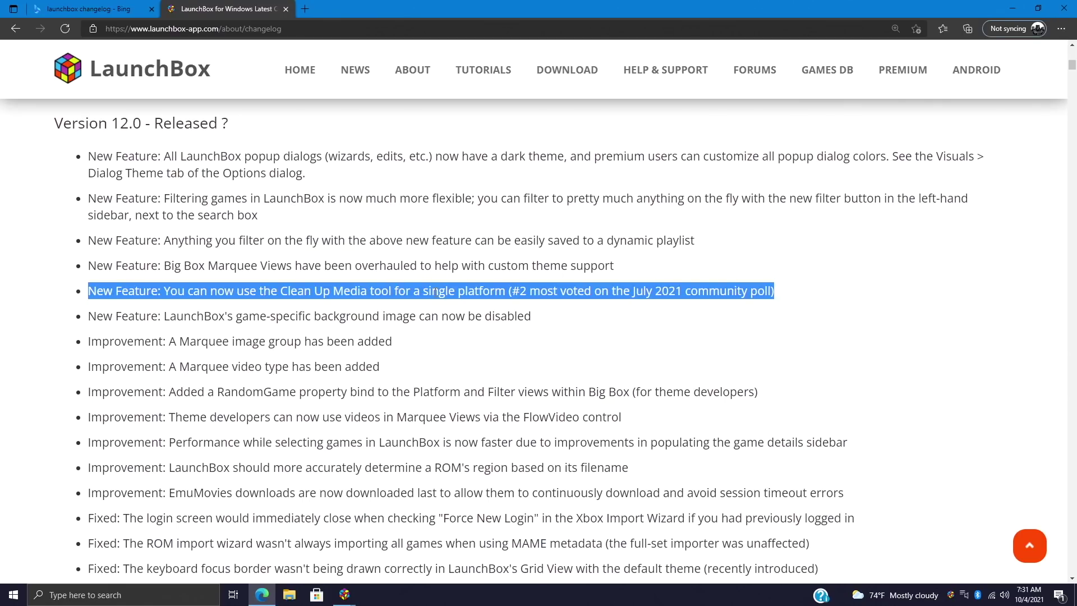
click(345, 595)
click(298, 537)
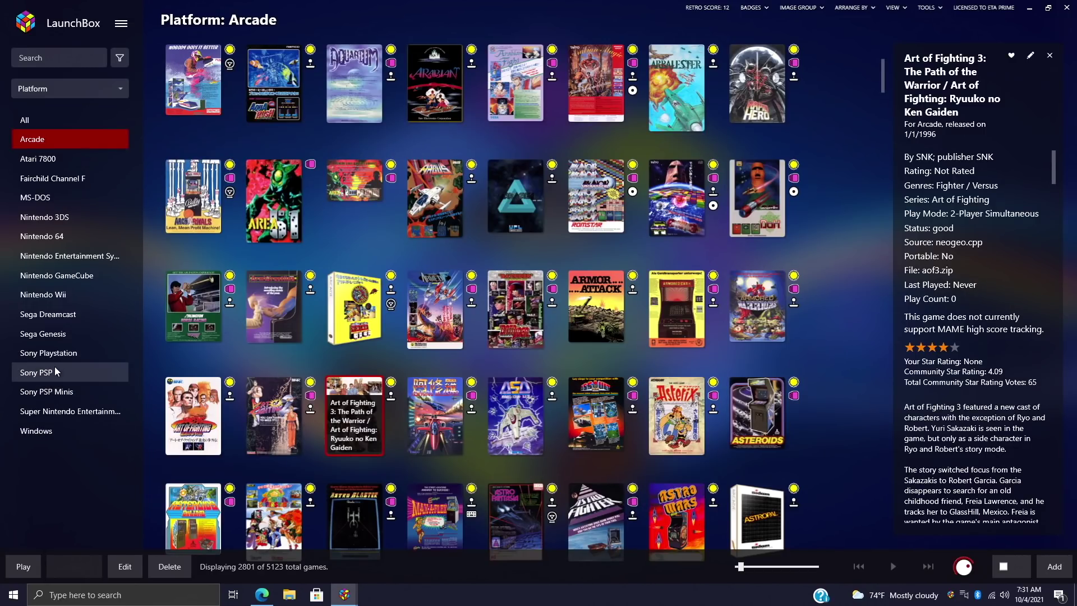
click(49, 334)
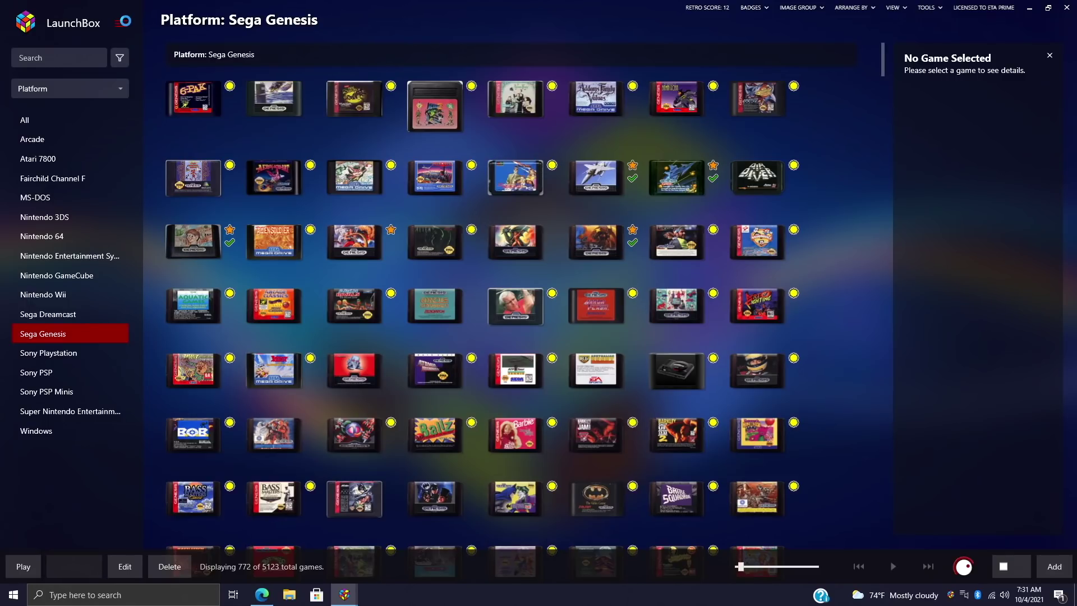
click(121, 22)
mouse_move(74, 100)
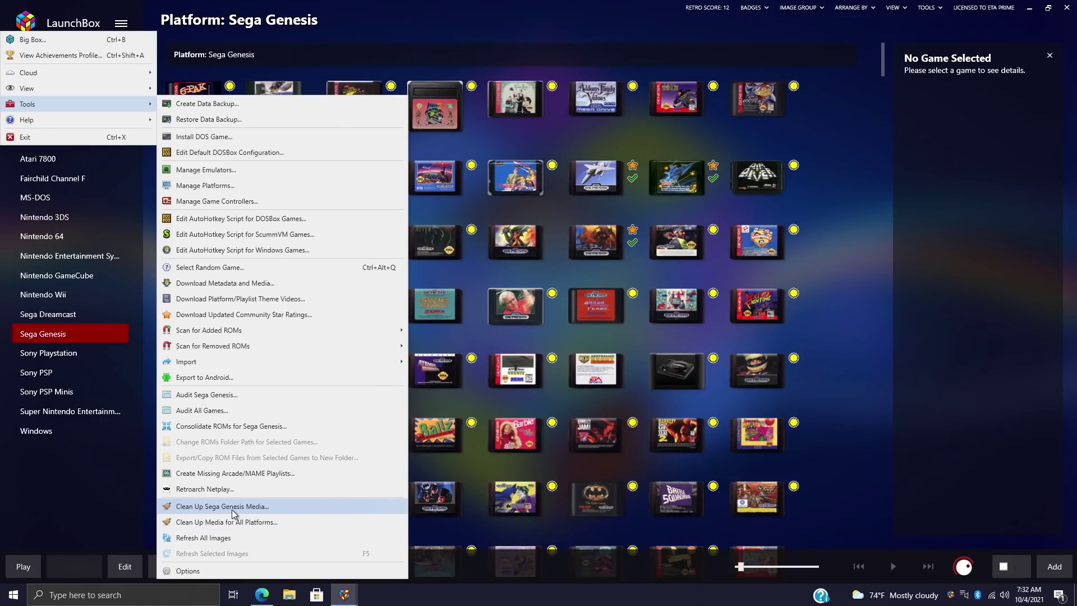
click(96, 483)
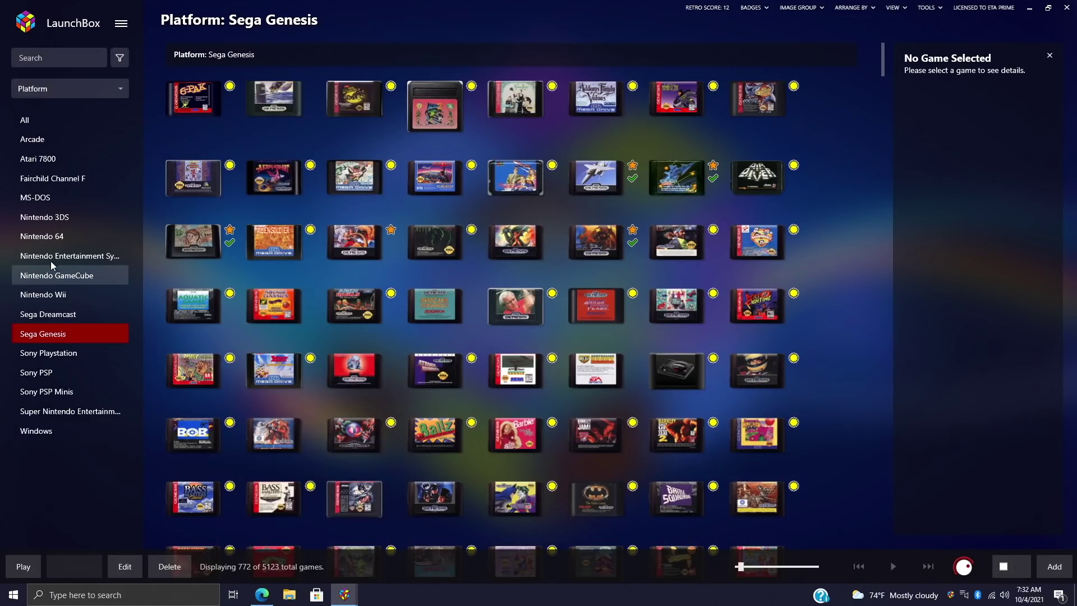
- Show the Nintendo 64 platform and look among the tools for its own media clean-up command
click(58, 236)
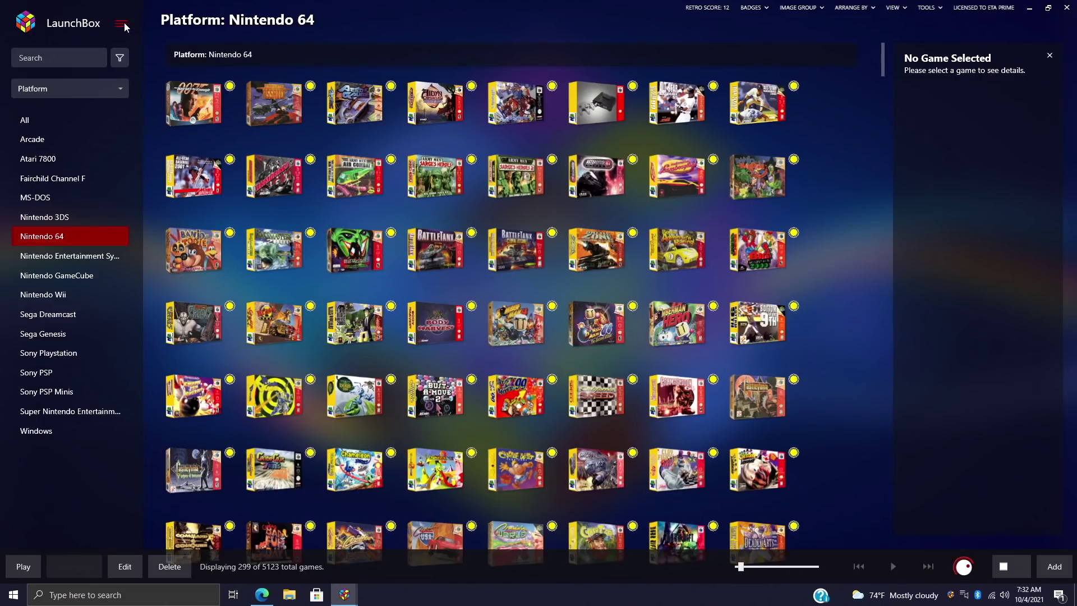
click(122, 24)
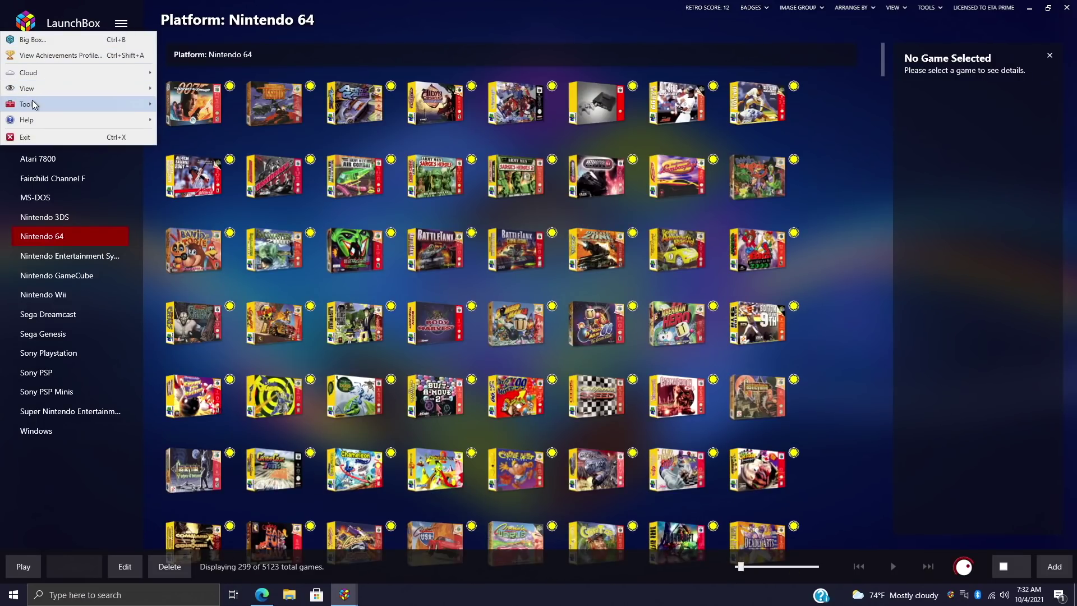
mouse_move(32, 105)
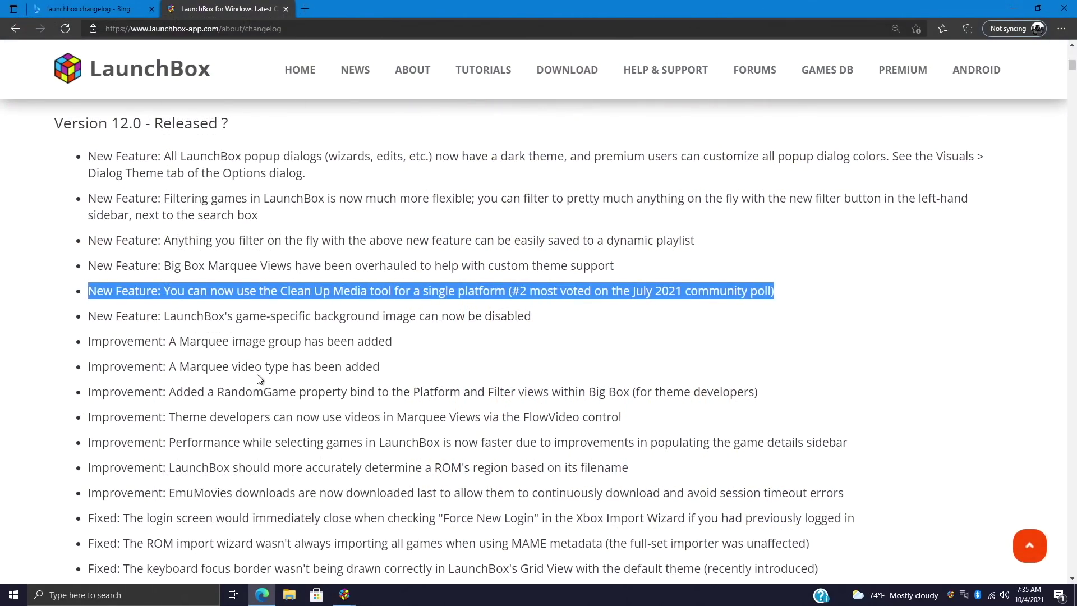
- Highlight the changelog entries on the Big Box Marquee Views overhaul and the more flexible game filtering
triple_click(215, 266)
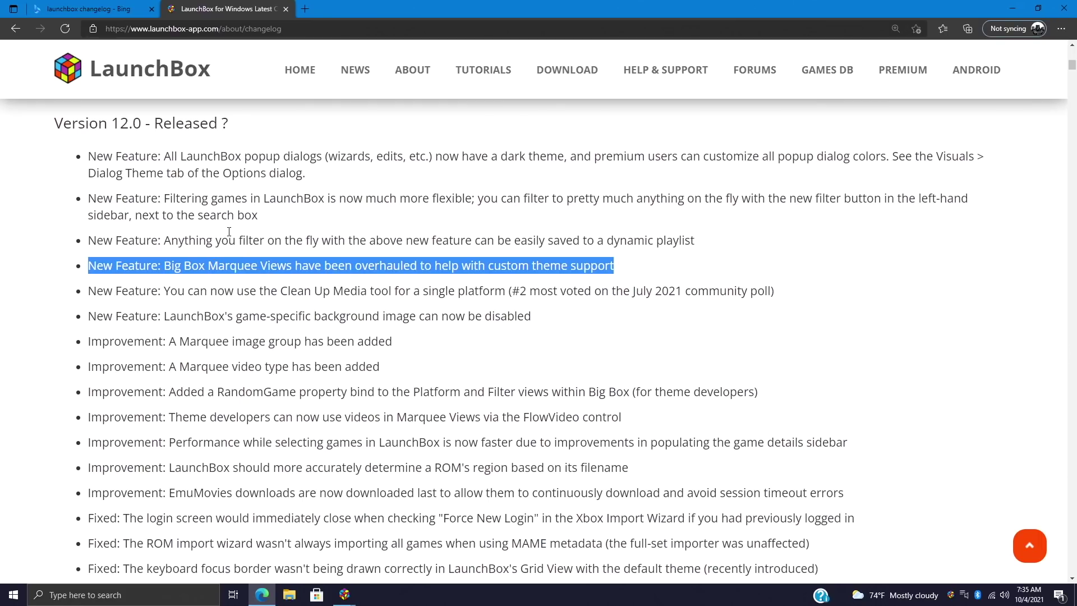
triple_click(211, 203)
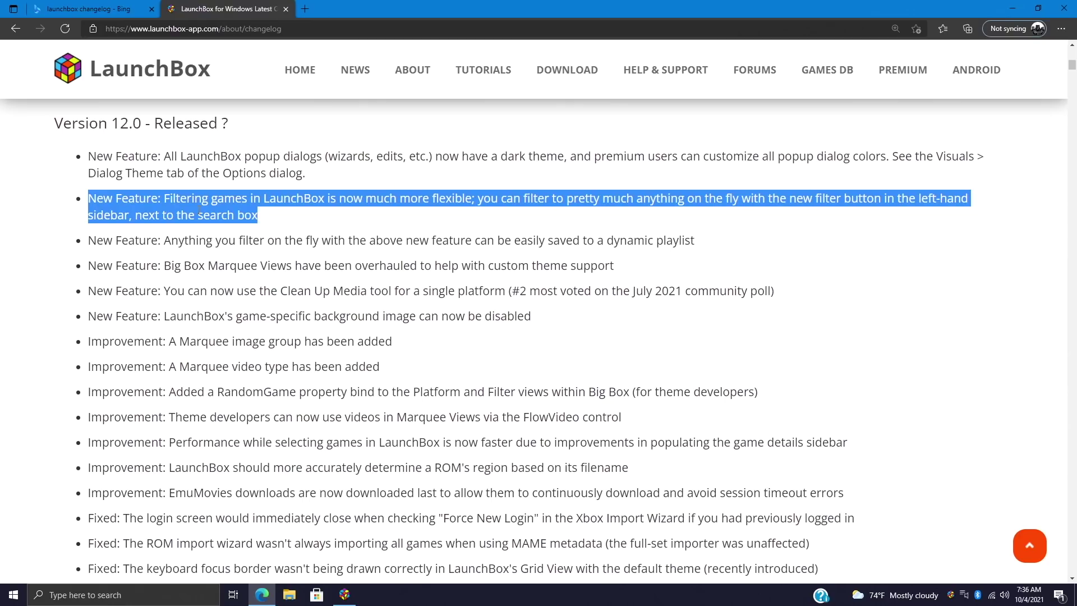
- Switch to LaunchBox, browse the filter categories from Complete to Series and filter all games by the Bloody Roar series
click(347, 596)
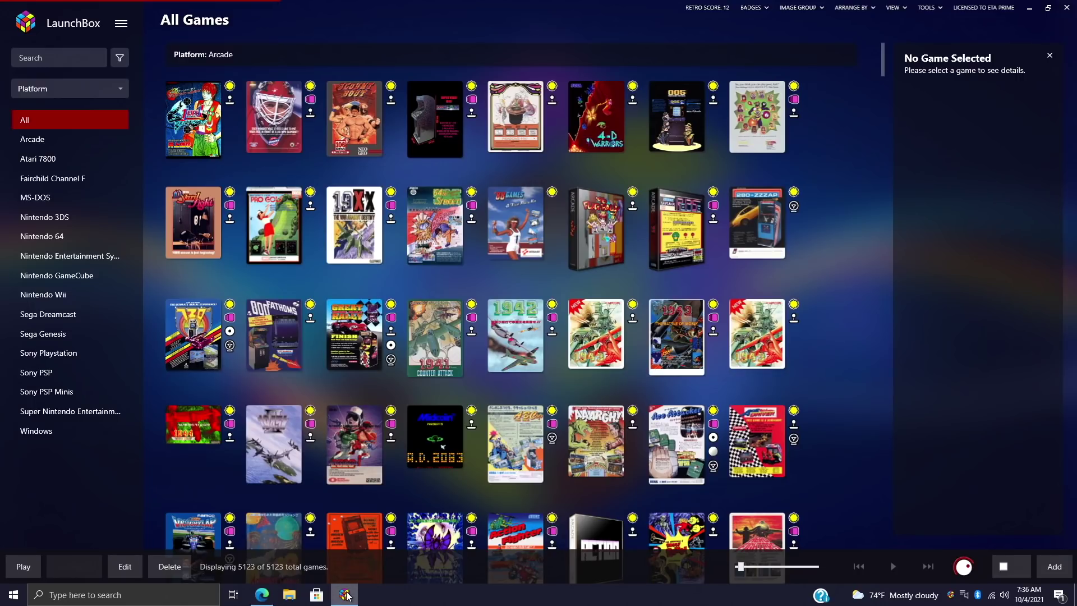
click(122, 58)
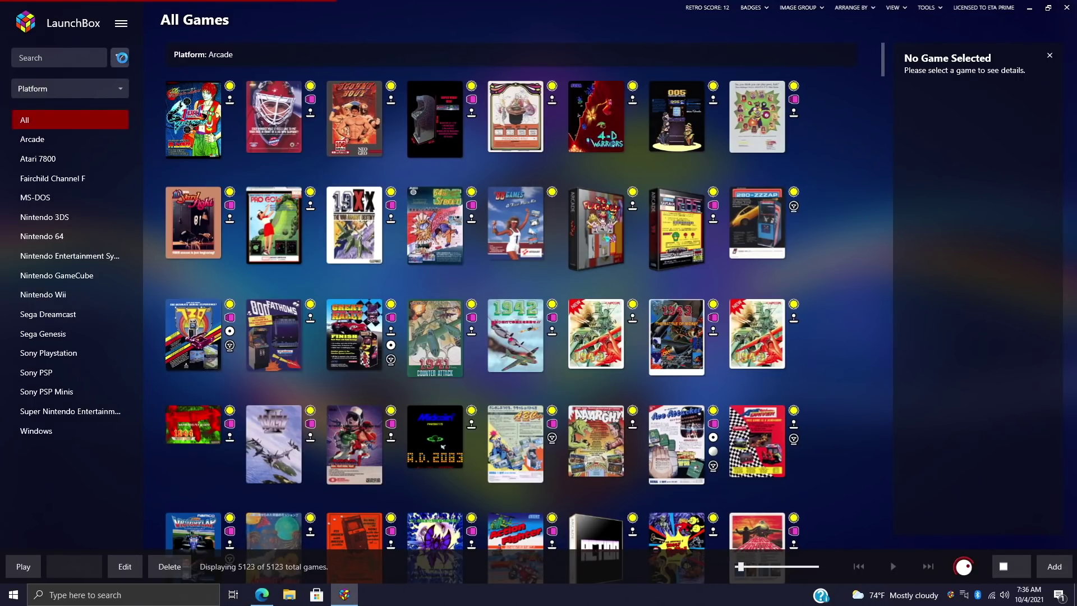
mouse_move(90, 75)
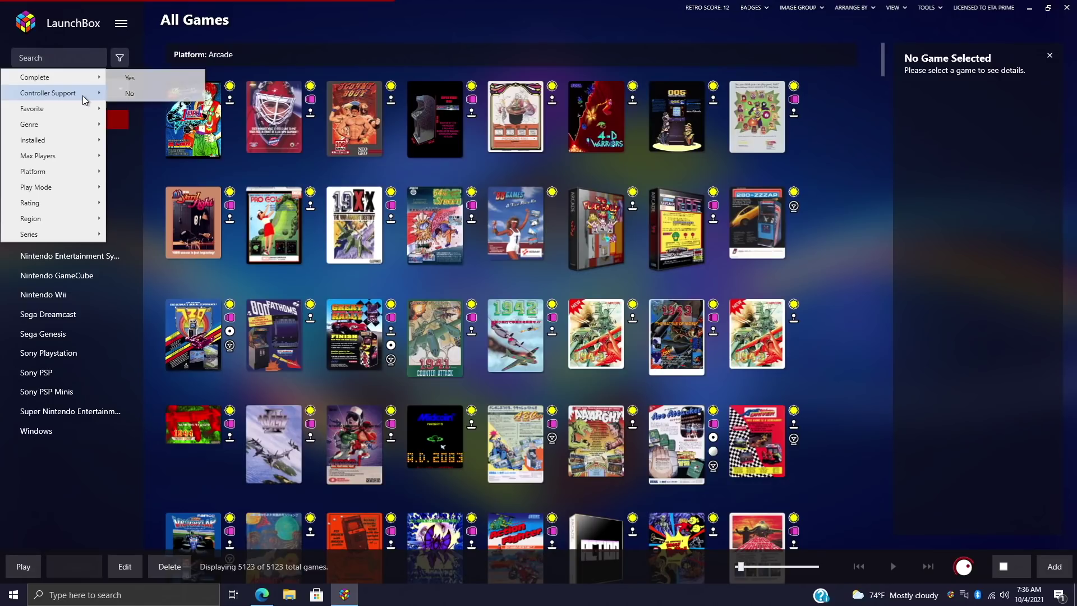
mouse_move(83, 96)
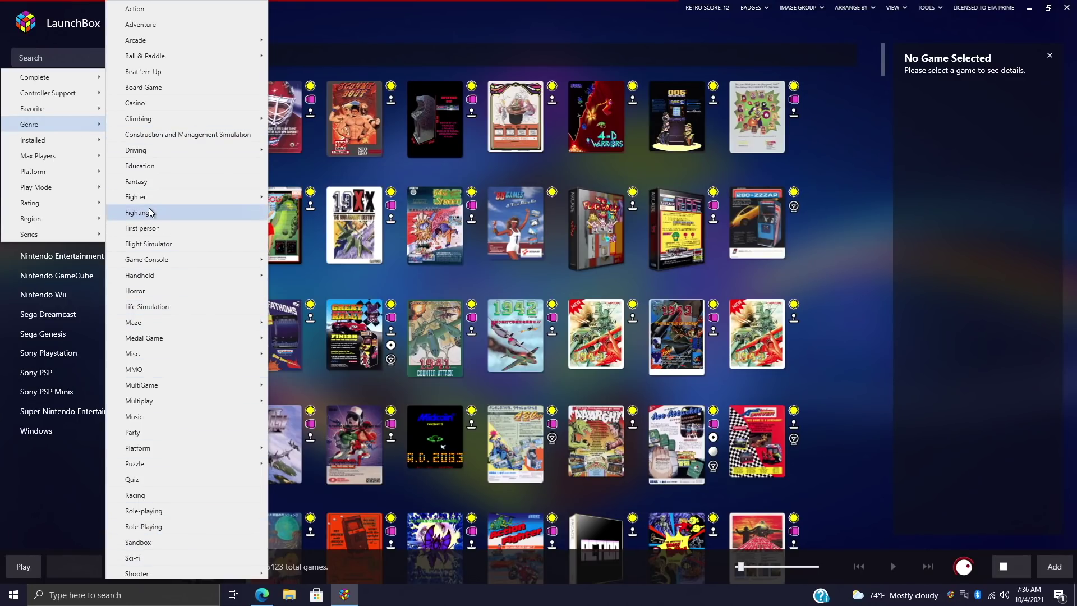
mouse_move(61, 143)
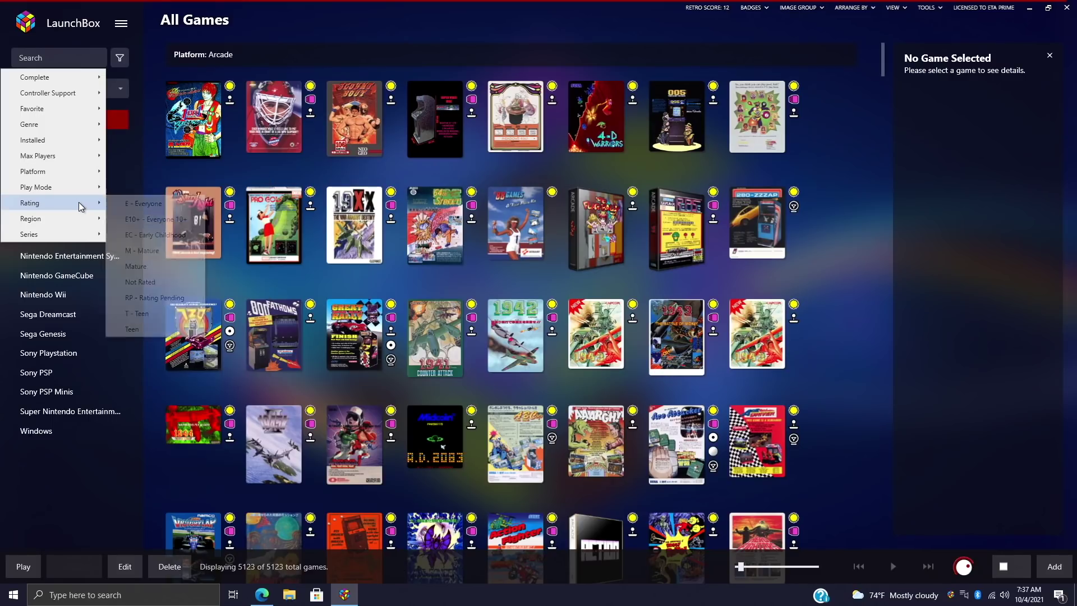
mouse_move(81, 207)
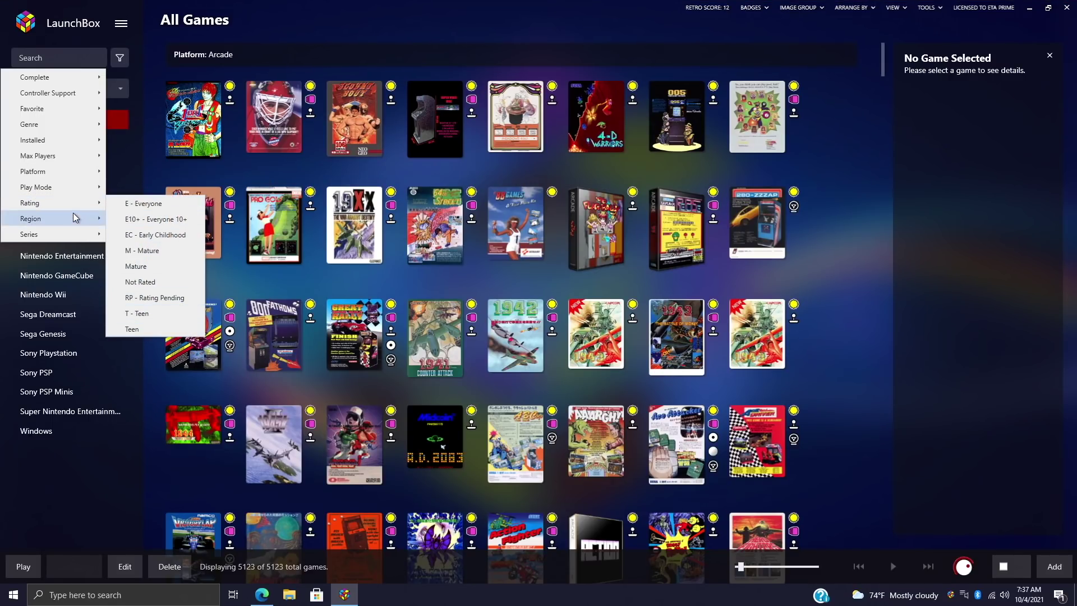
mouse_move(75, 226)
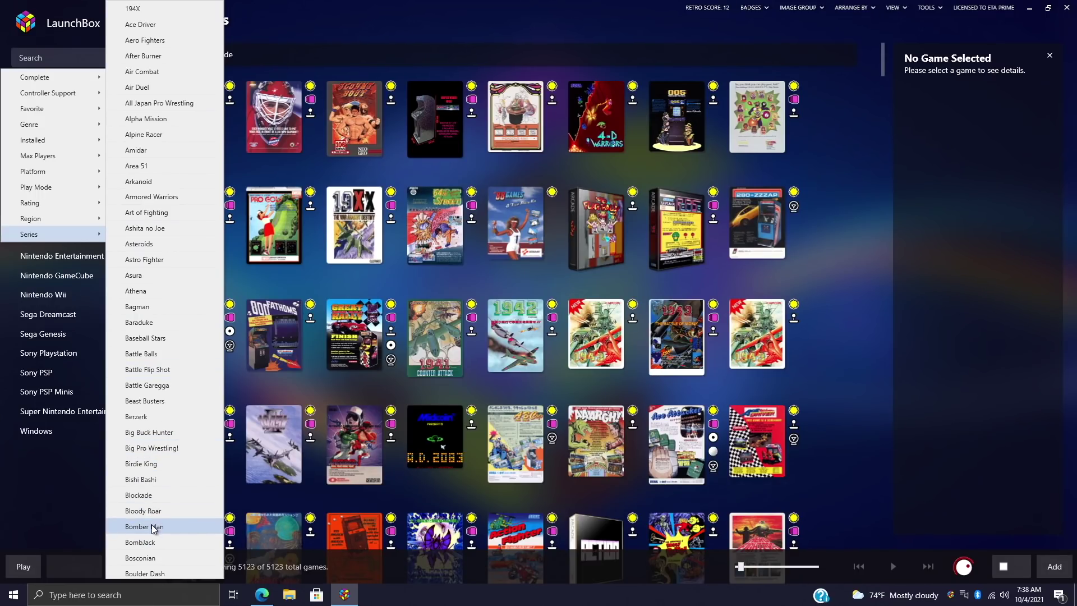
click(136, 510)
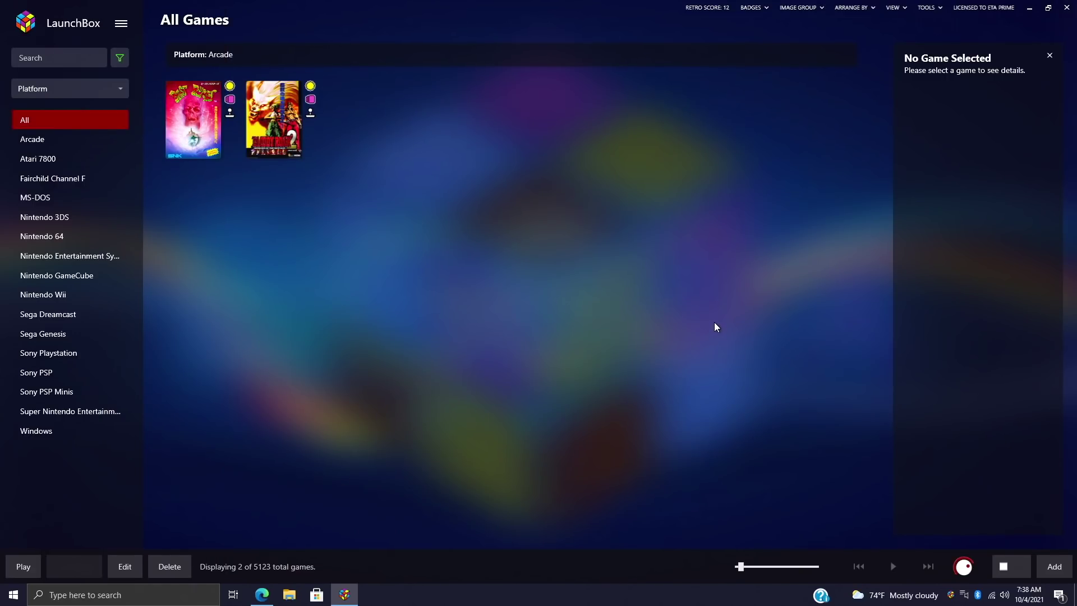
- Clear the series filter and filter all games by the Horror genre
click(115, 59)
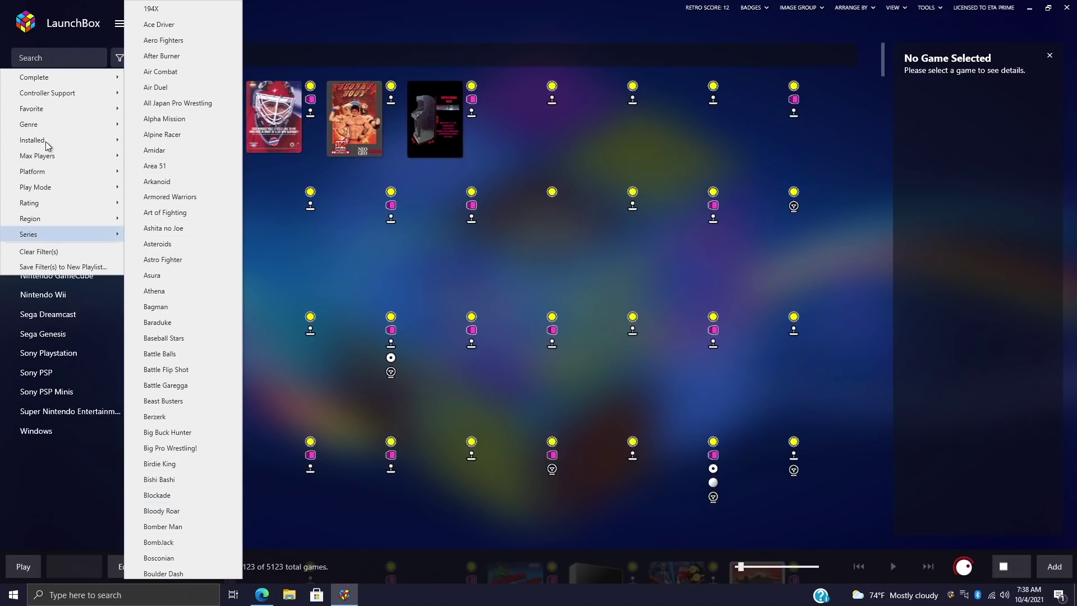
mouse_move(42, 122)
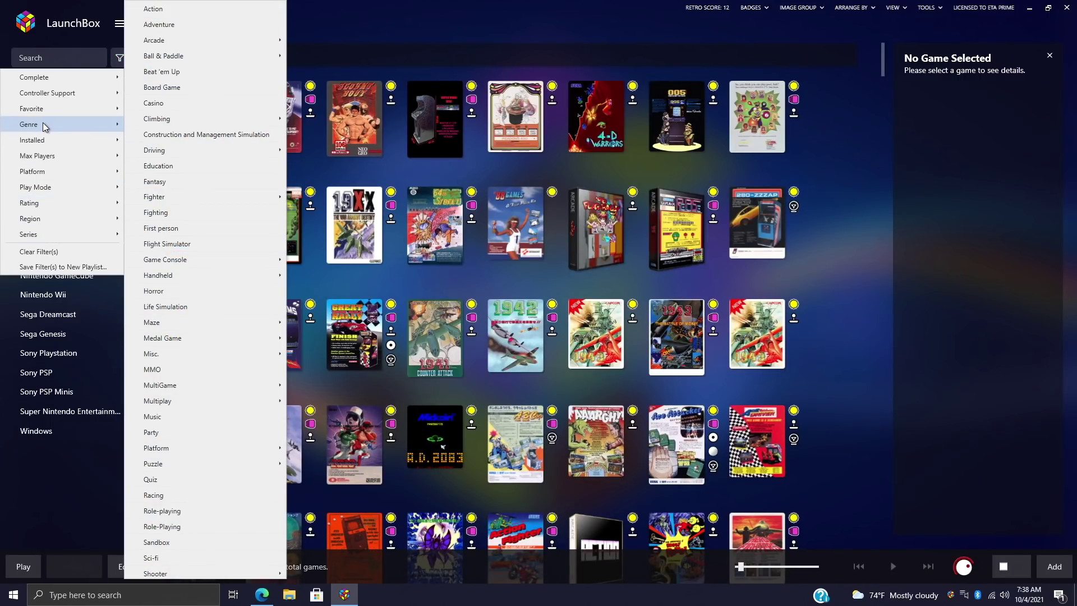
click(151, 291)
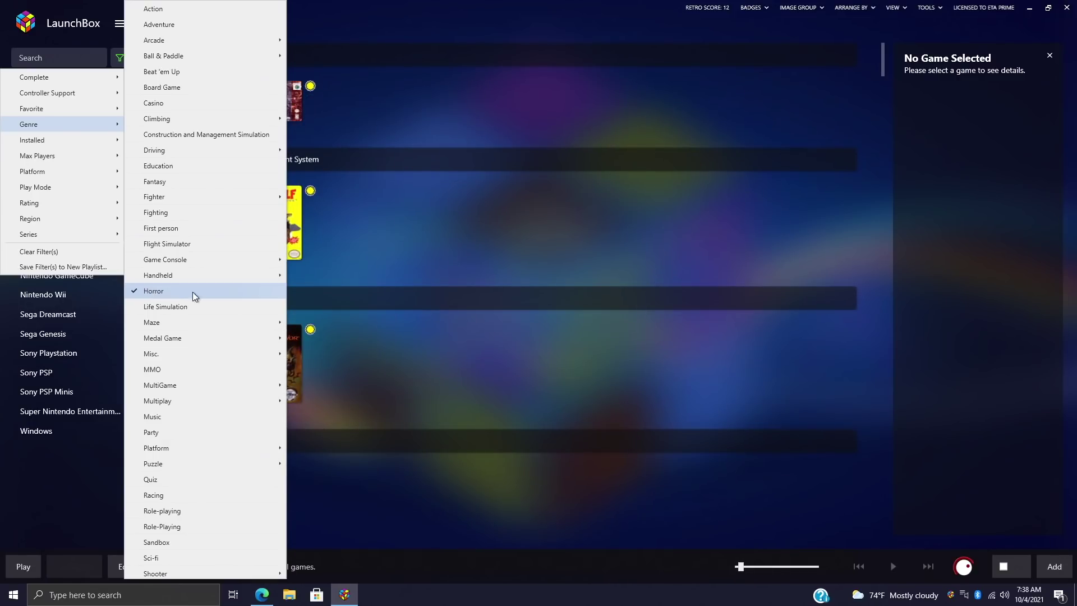
click(487, 257)
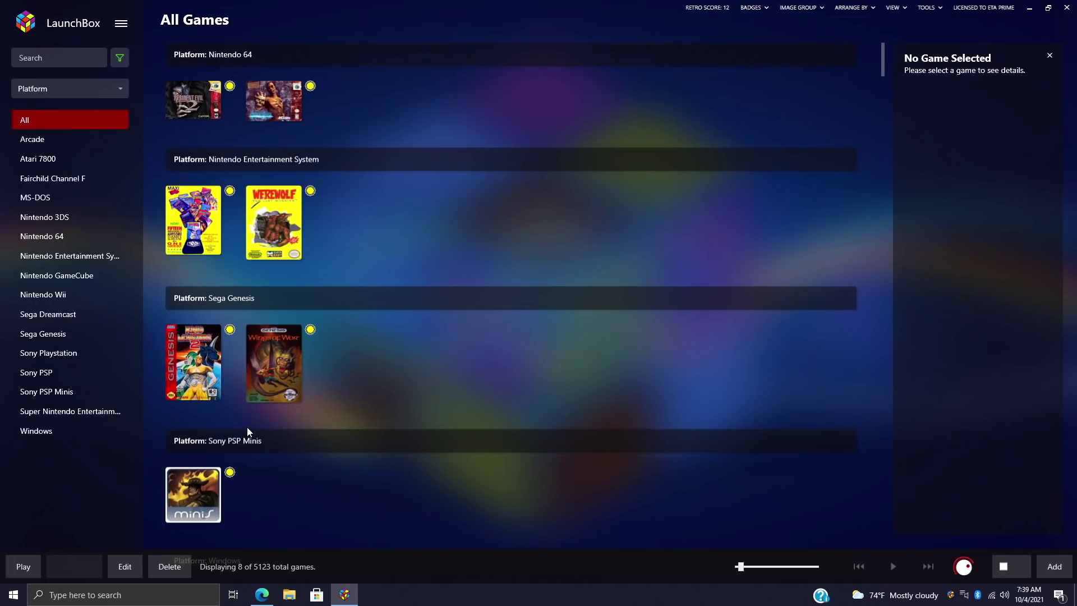
click(118, 56)
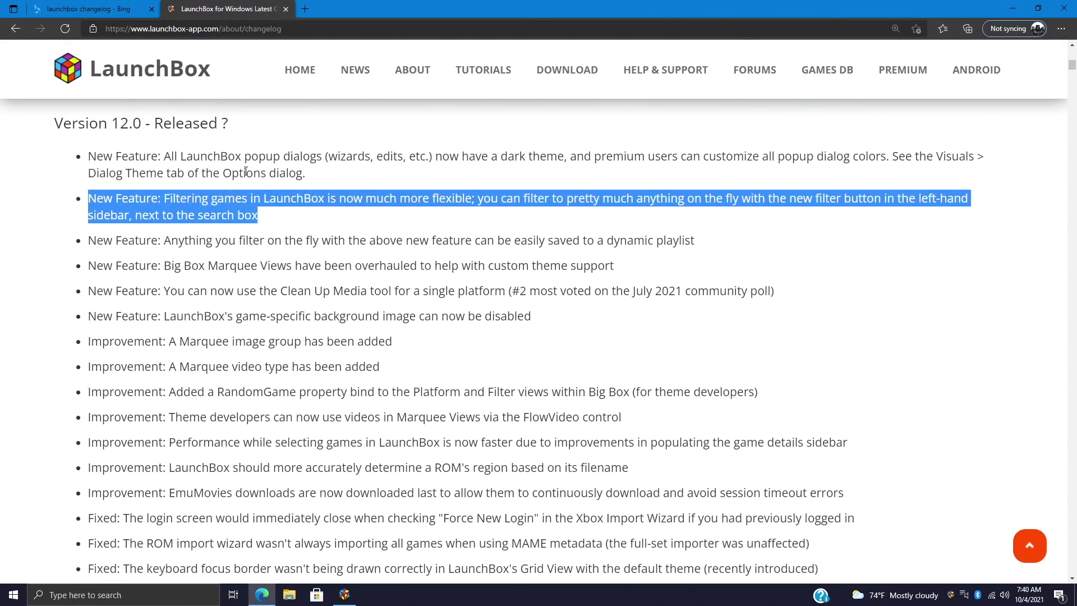
- Highlight the dark popup dialog entry in the changelog, switch to LaunchBox and view the context menu of 1 on 1 Government
triple_click(245, 173)
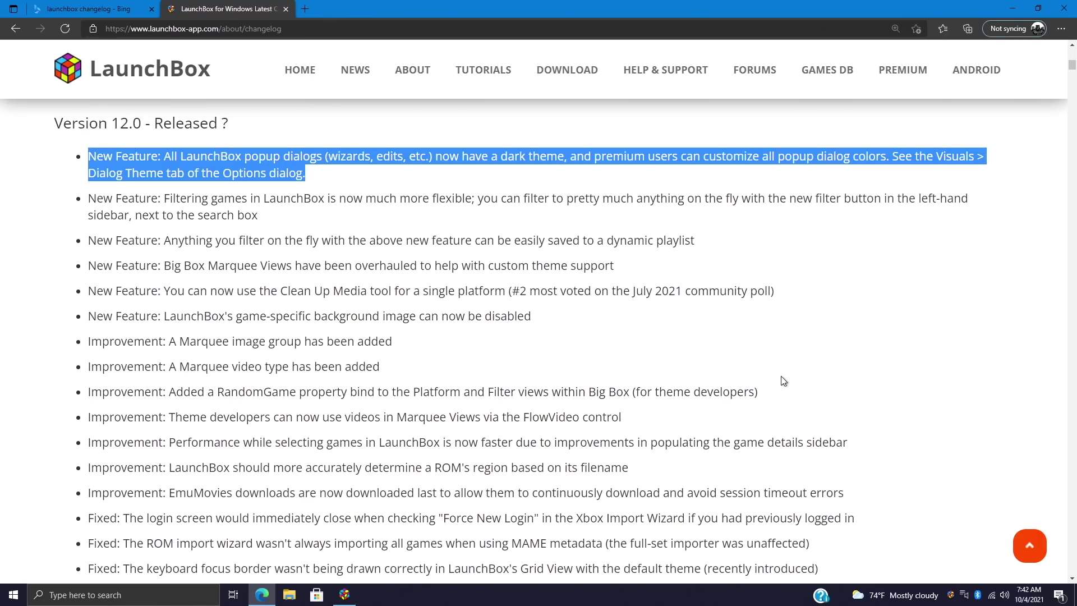
click(343, 599)
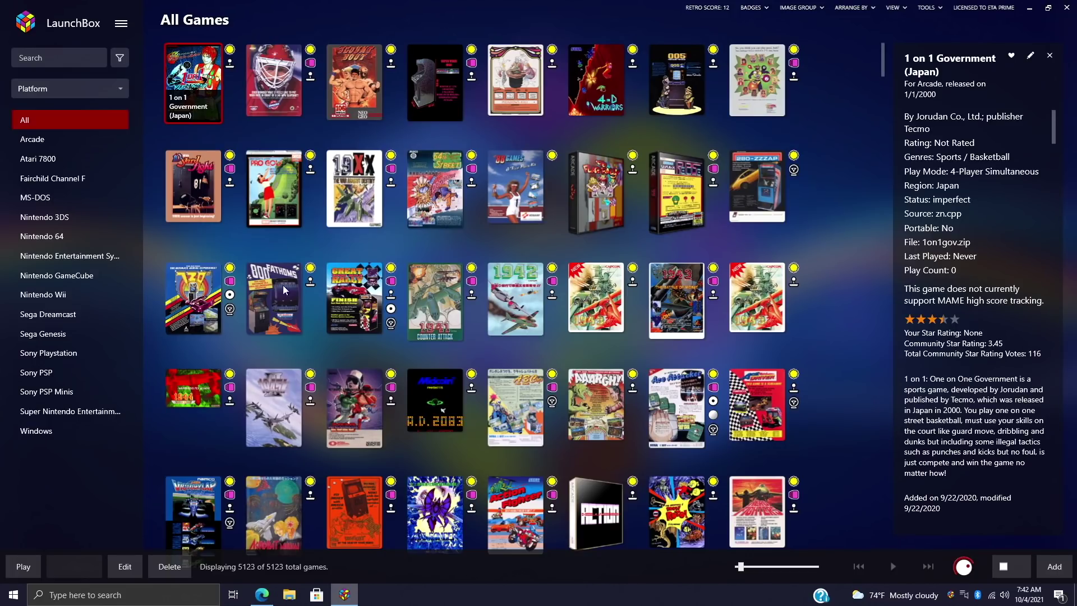
right_click(198, 95)
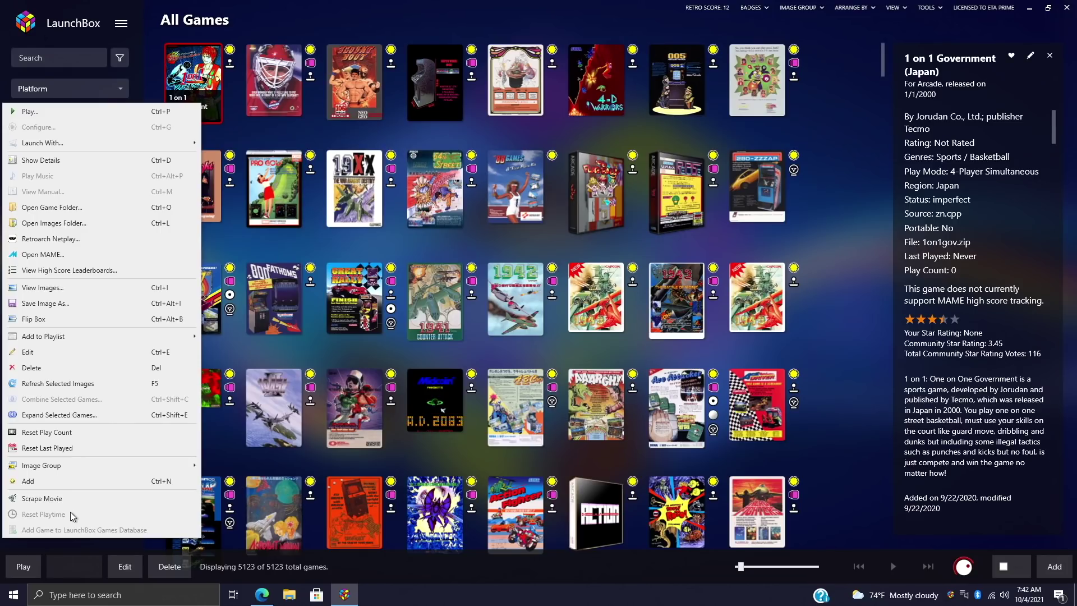
click(150, 83)
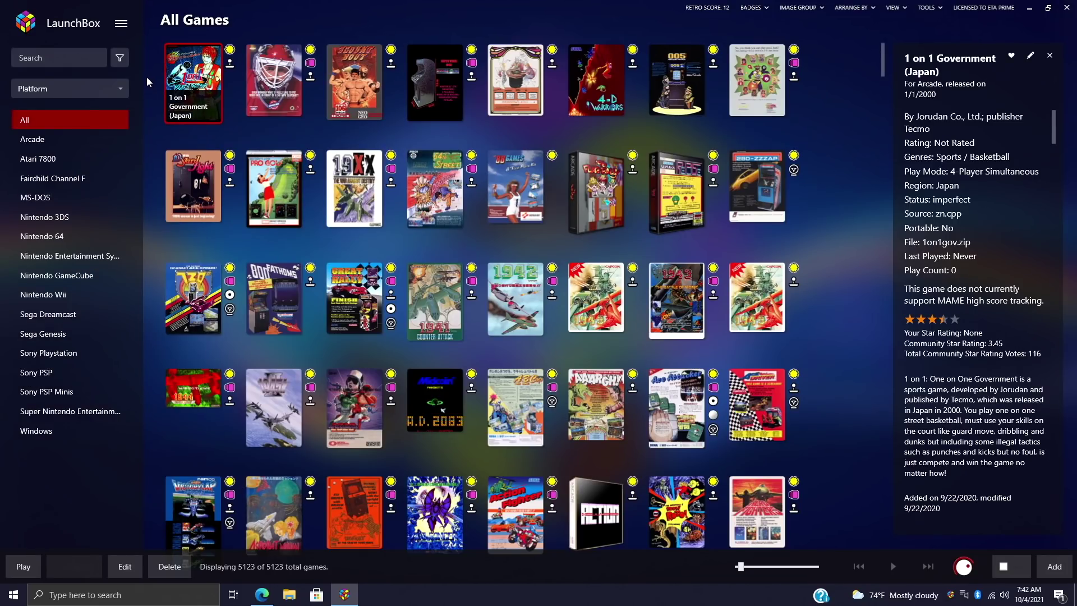
- Open the Dialog Theme settings in the Visuals options and apply the default light theme colors
click(120, 23)
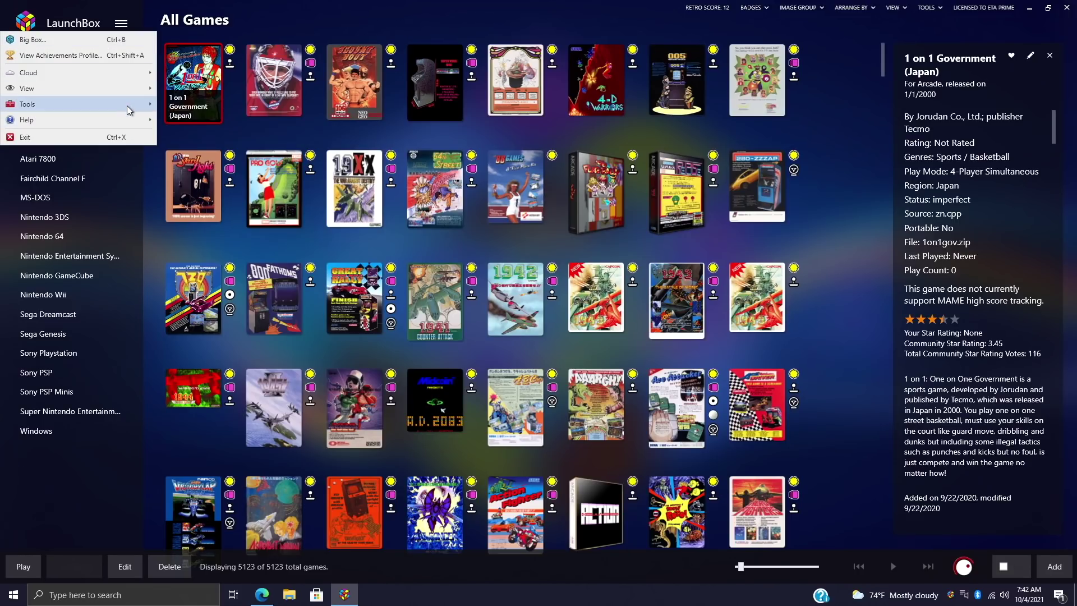
mouse_move(126, 105)
click(221, 572)
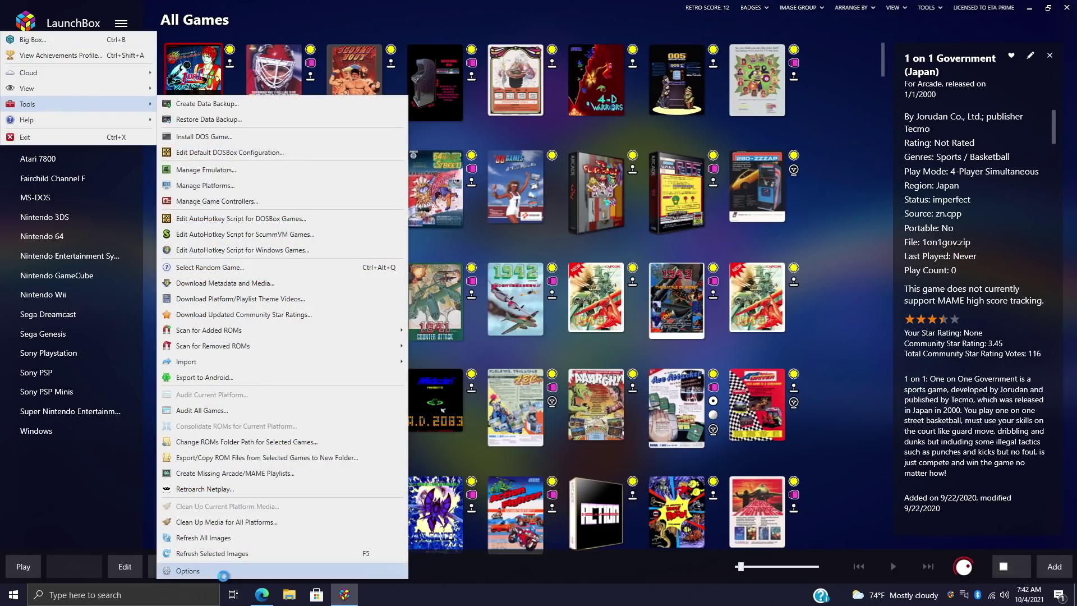
scroll(301, 334, down, 3)
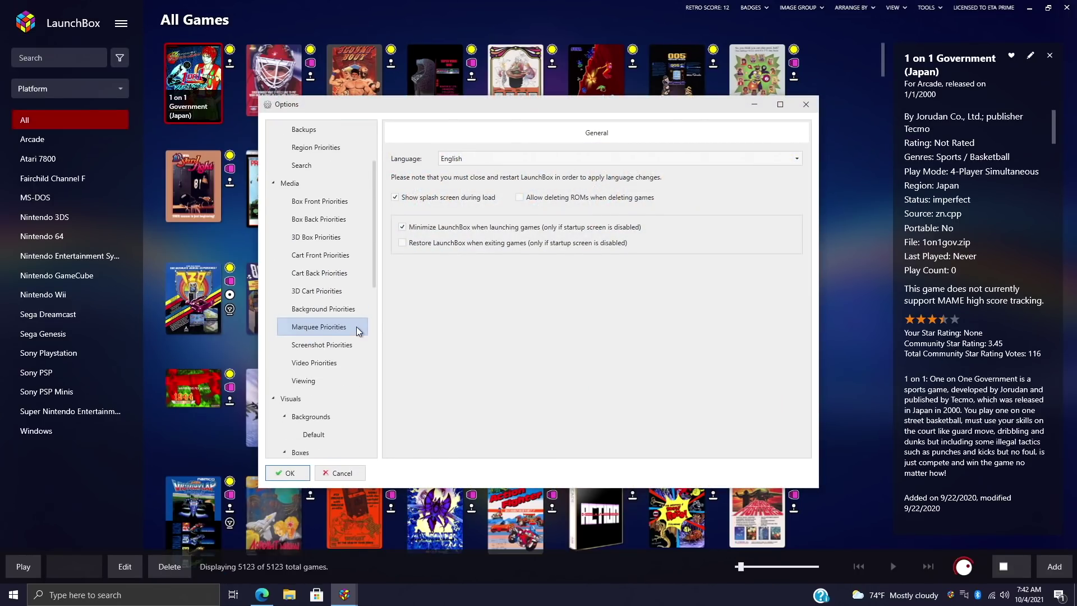
scroll(329, 344, down, 3)
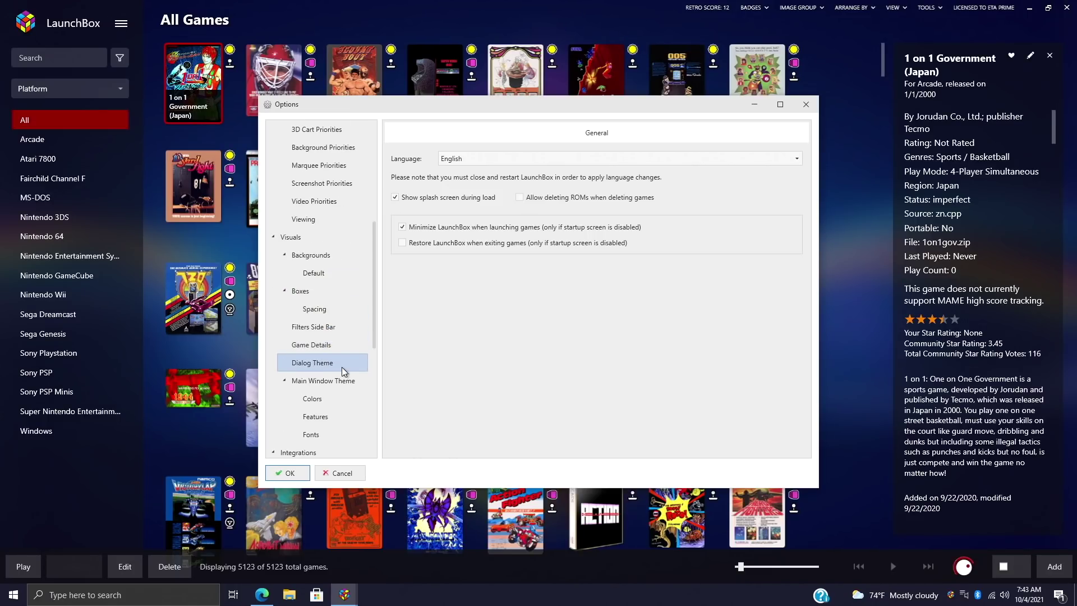
click(342, 367)
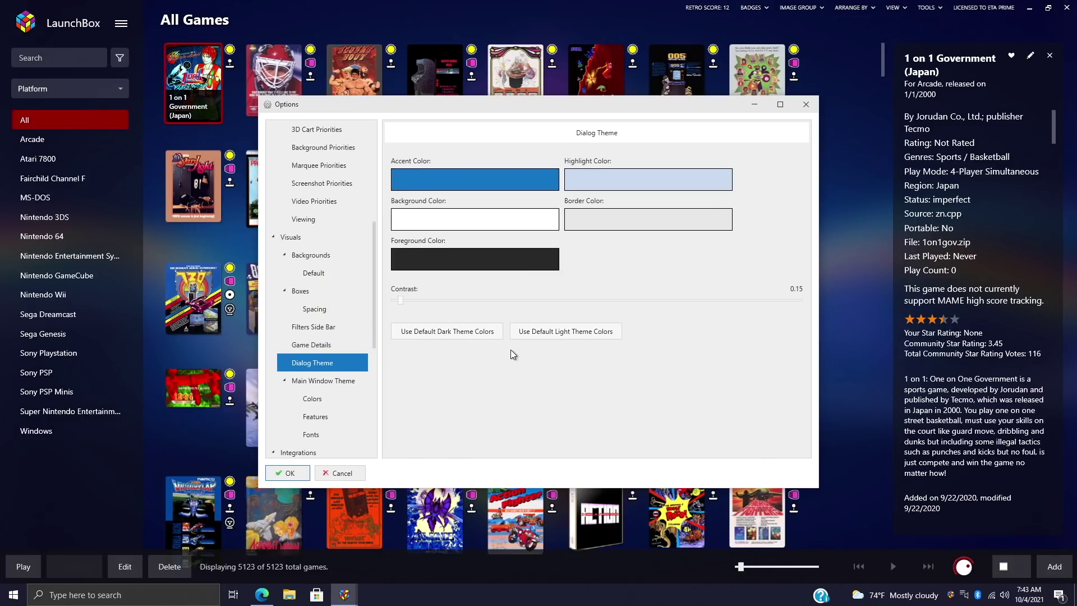
click(597, 337)
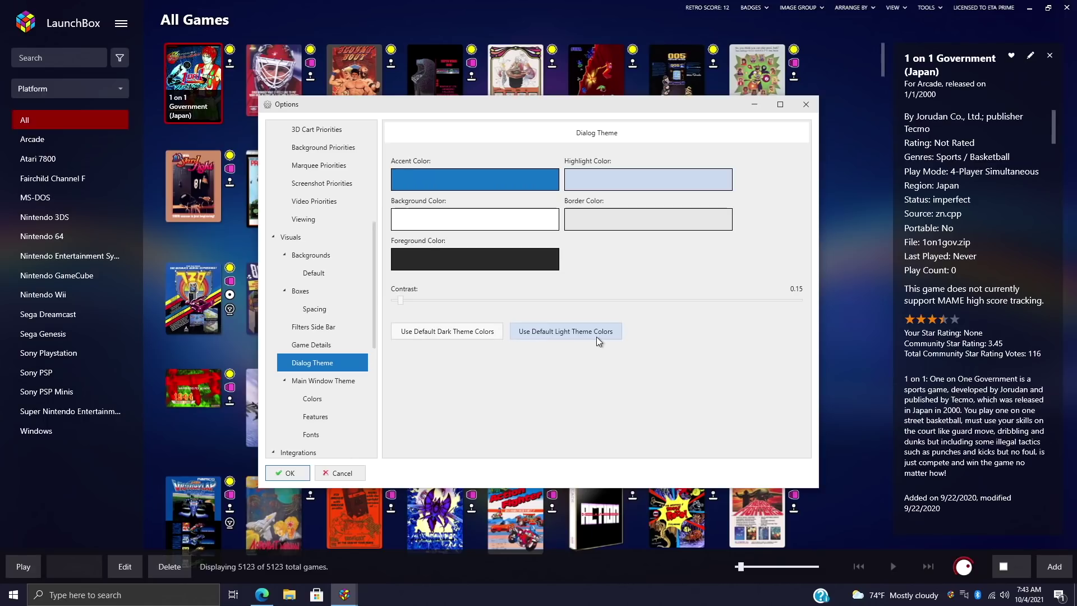
- Apply the default dark theme colors to the dialogs and view the context menu of 1 on 1 Government
click(453, 331)
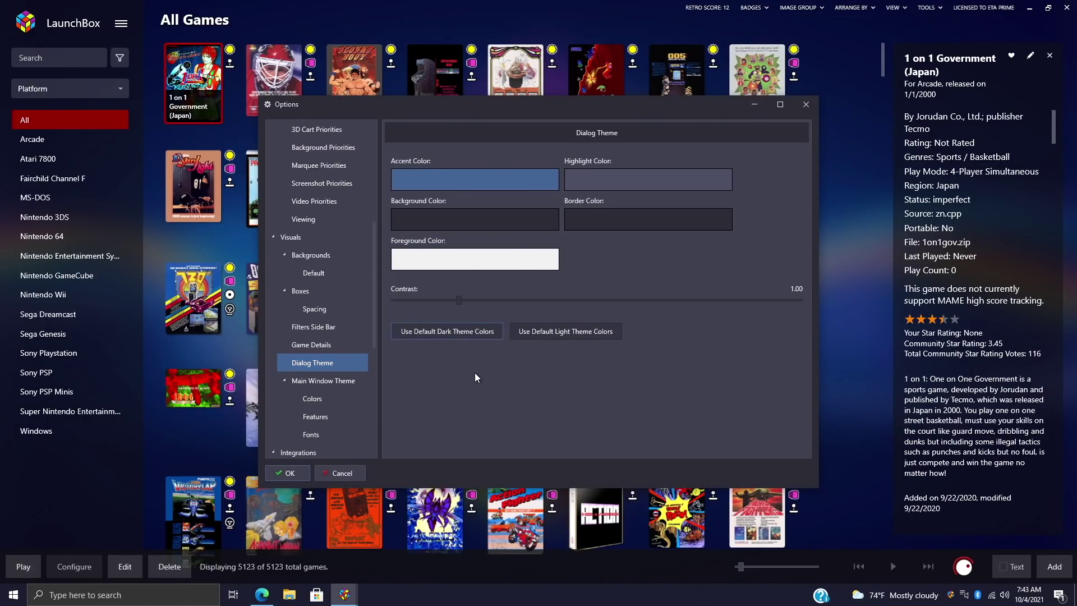
click(301, 473)
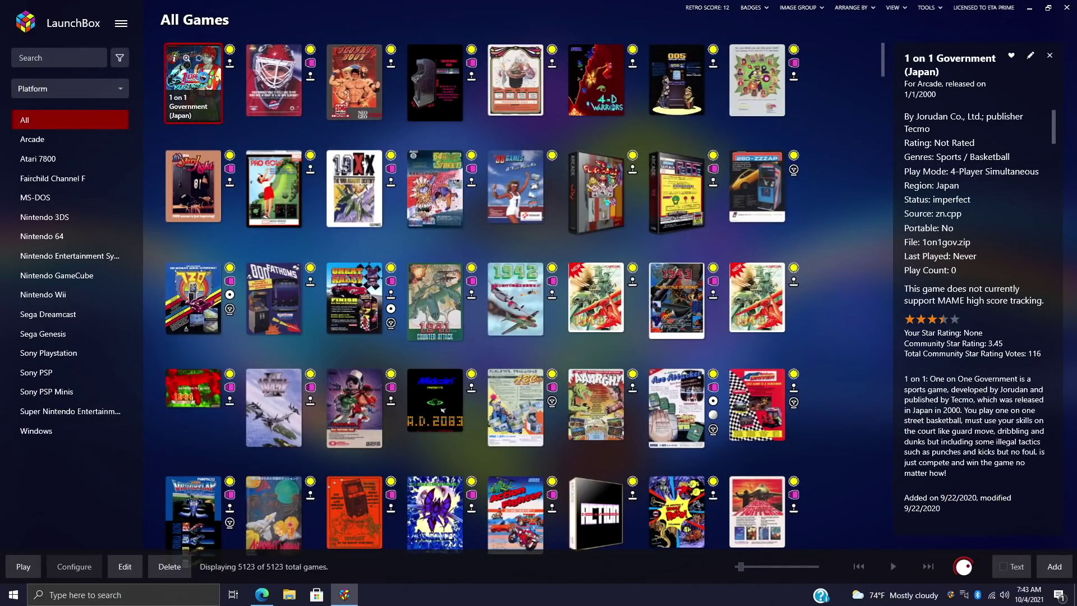
right_click(205, 81)
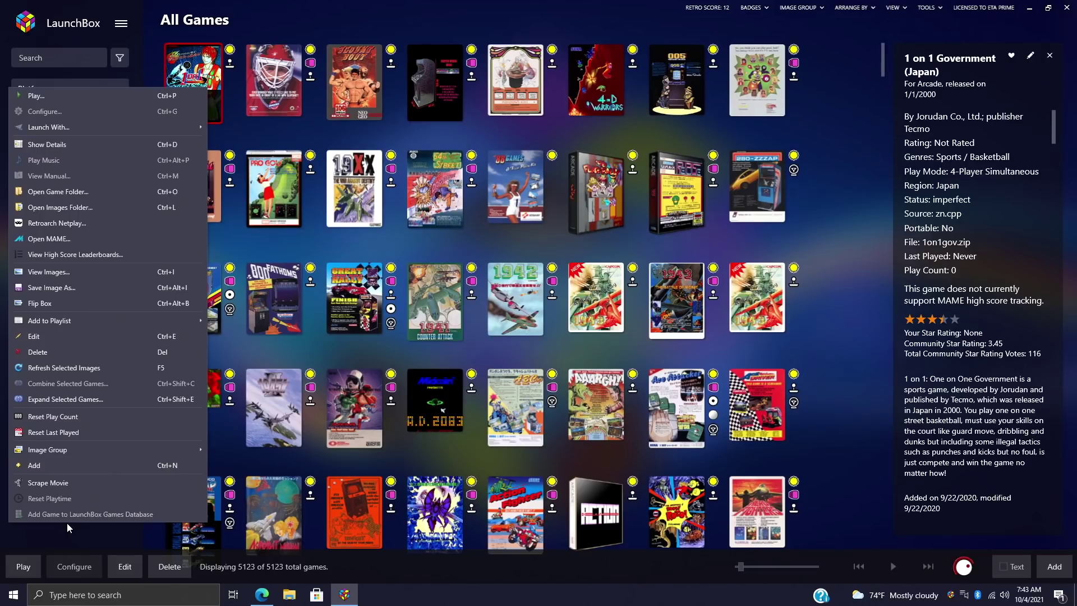
click(224, 466)
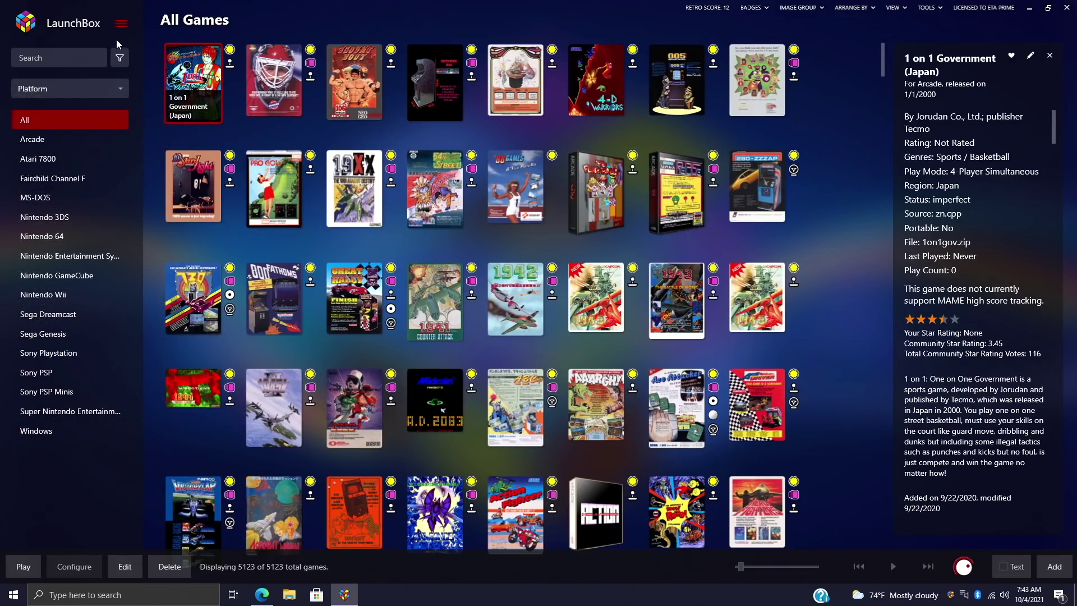
- Open the Dialog Theme settings in the Visuals options and set the accent color to the bright green basic color
click(122, 23)
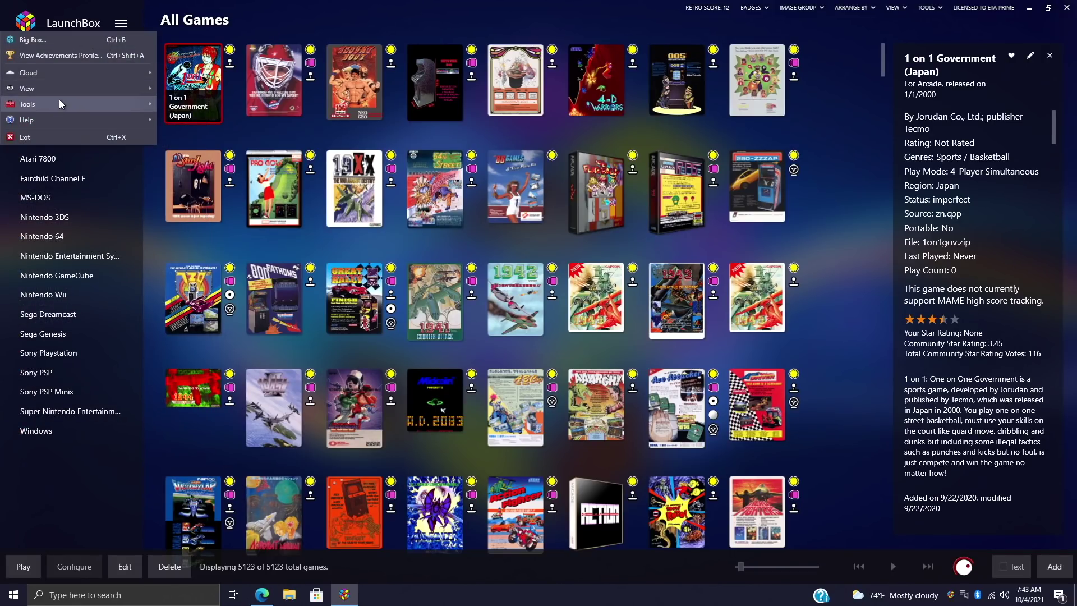
mouse_move(61, 103)
click(202, 570)
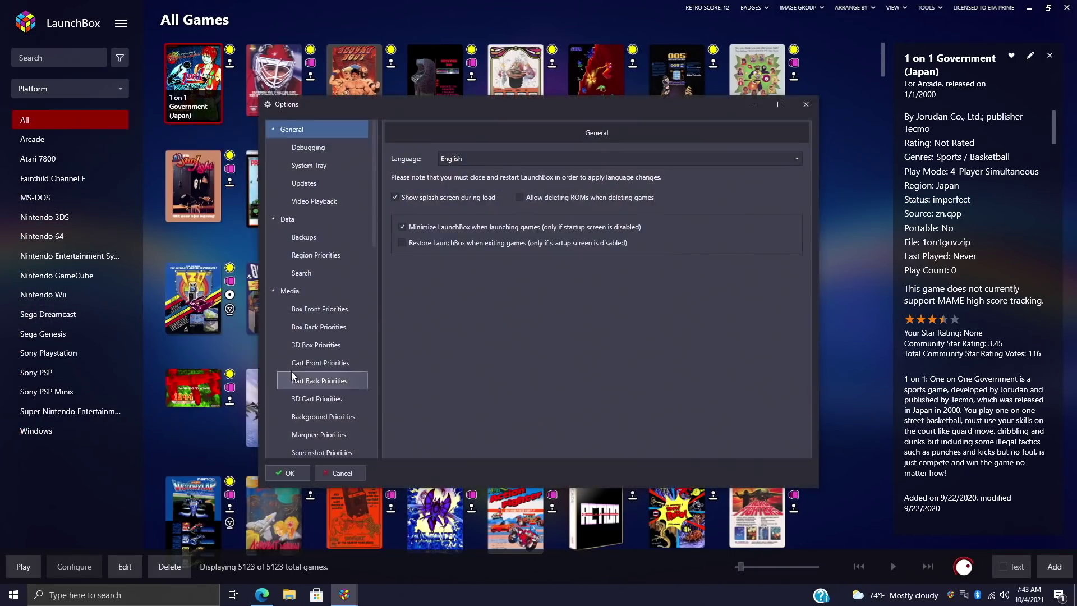
scroll(292, 376, down, 4)
click(312, 416)
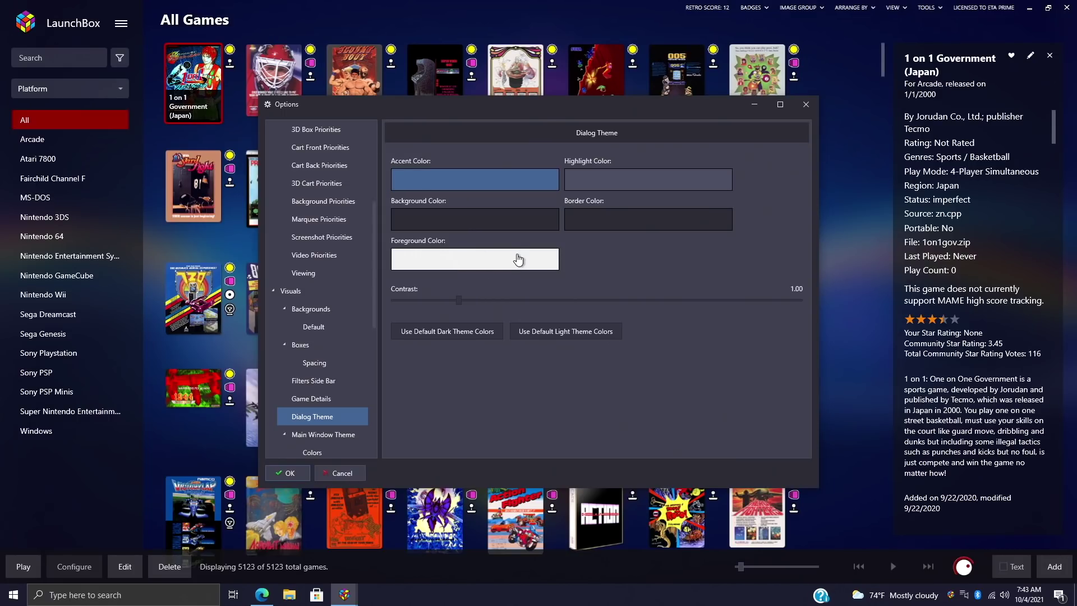
click(442, 186)
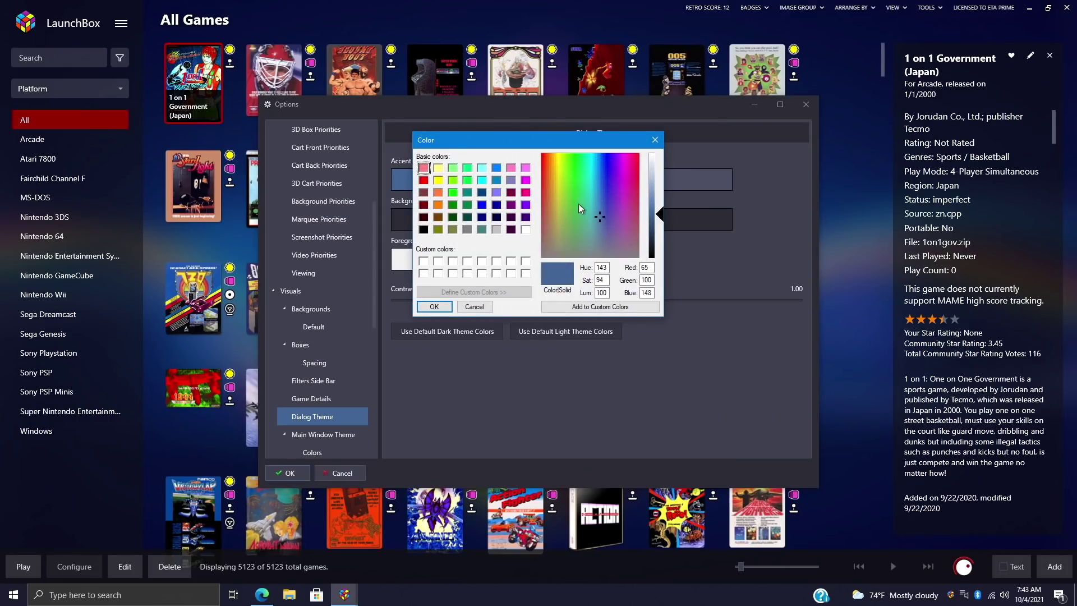
click(468, 180)
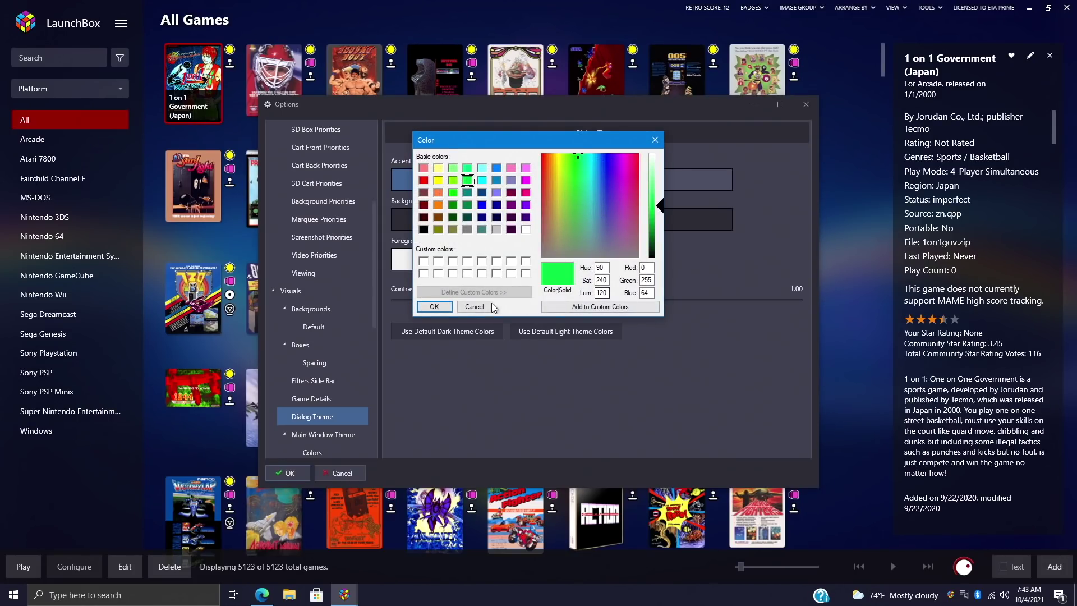
click(436, 307)
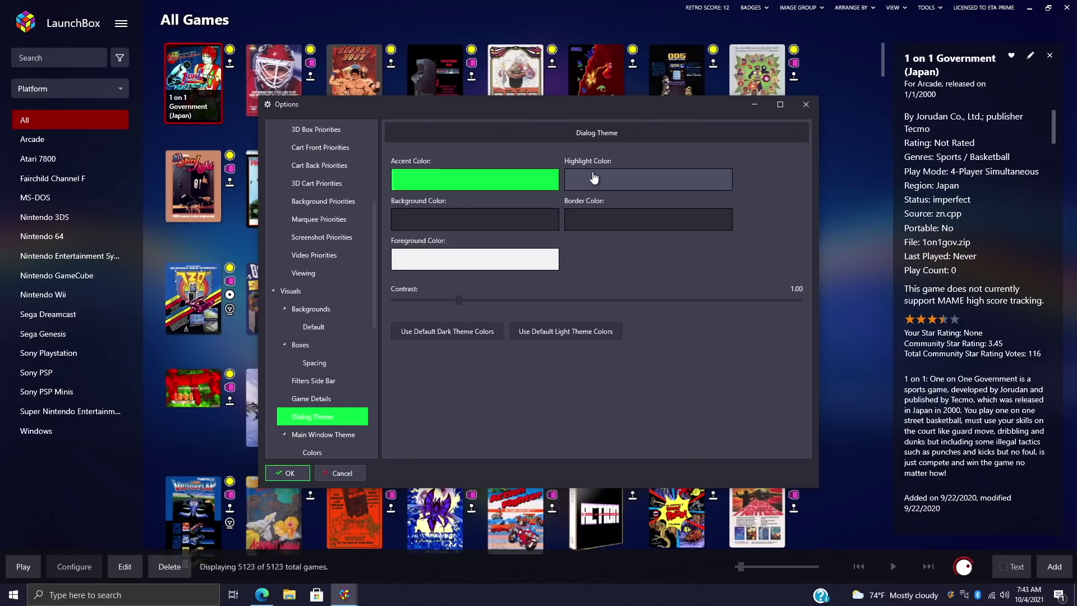
- Set the dialog highlight color to bright cyan and the foreground color to muted teal from the basic colors
click(594, 178)
click(482, 180)
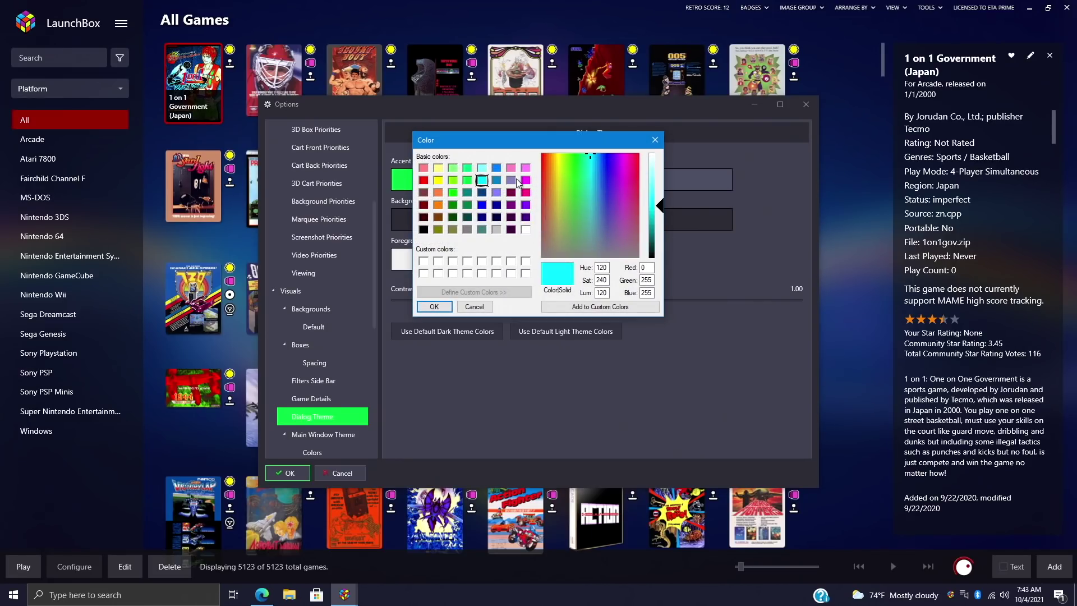
click(435, 307)
click(476, 259)
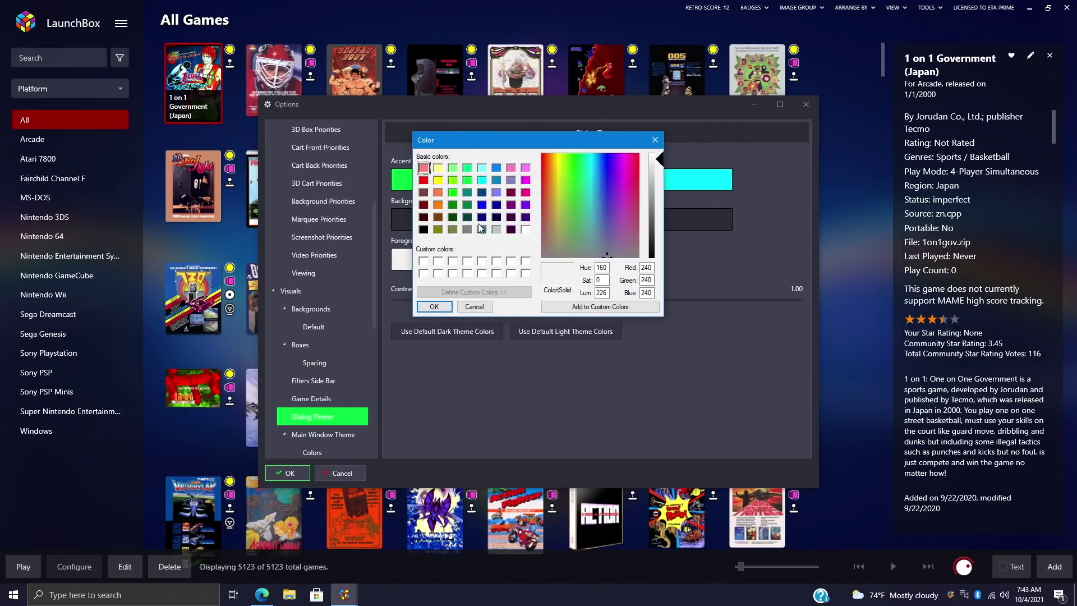
click(483, 229)
click(434, 307)
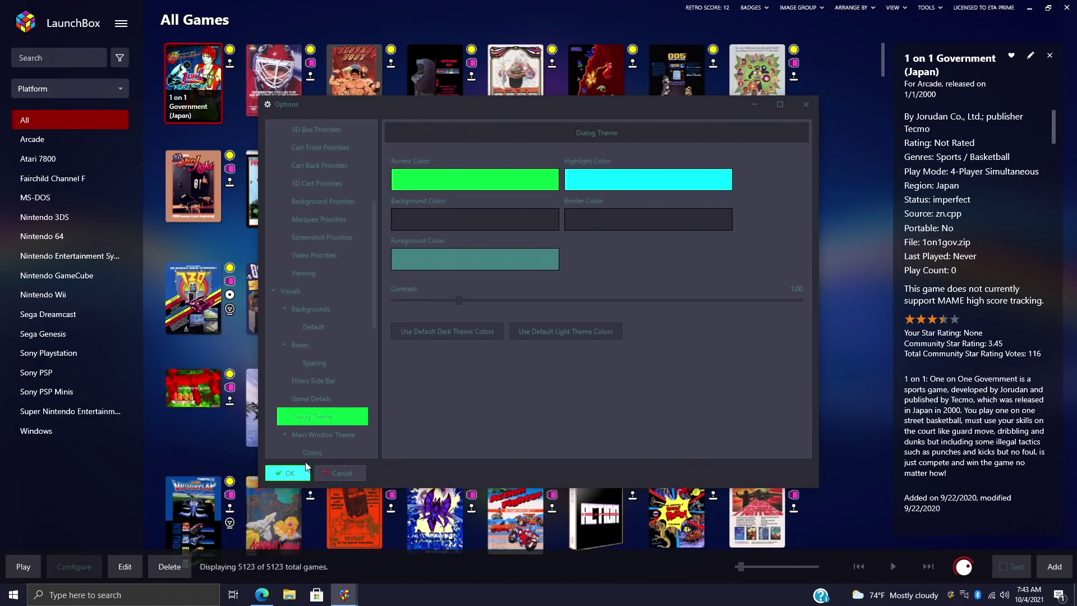
- Change the dialog accent color to the light cyan basic color
scroll(359, 348, up, 1)
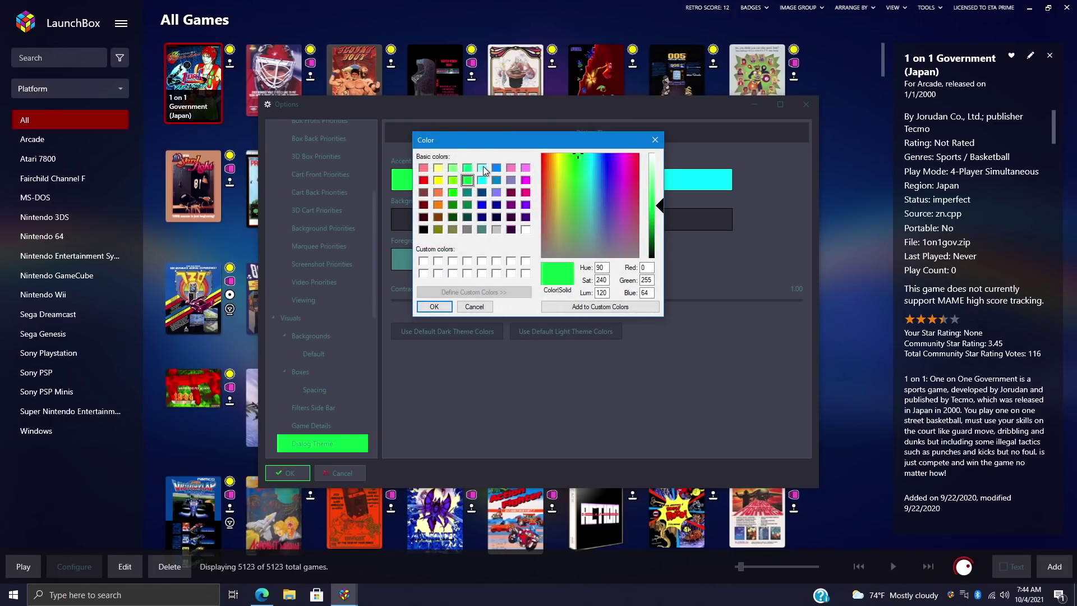
click(483, 168)
click(434, 307)
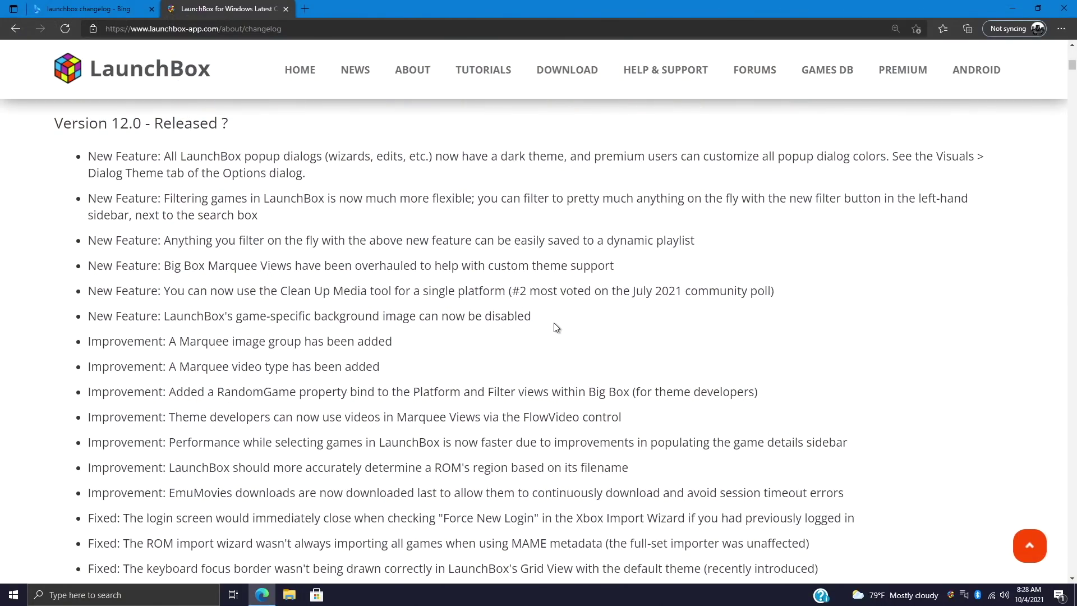
- Look over the Version 12.0 entries in the LaunchBox changelog in the browser
scroll(554, 322, down, 5)
scroll(554, 322, up, 5)
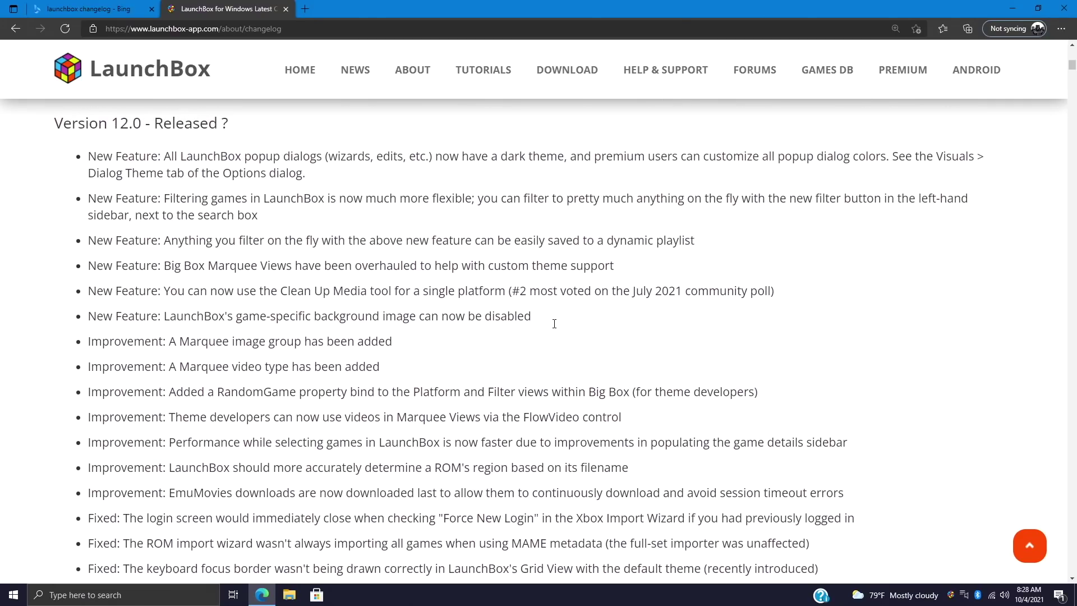